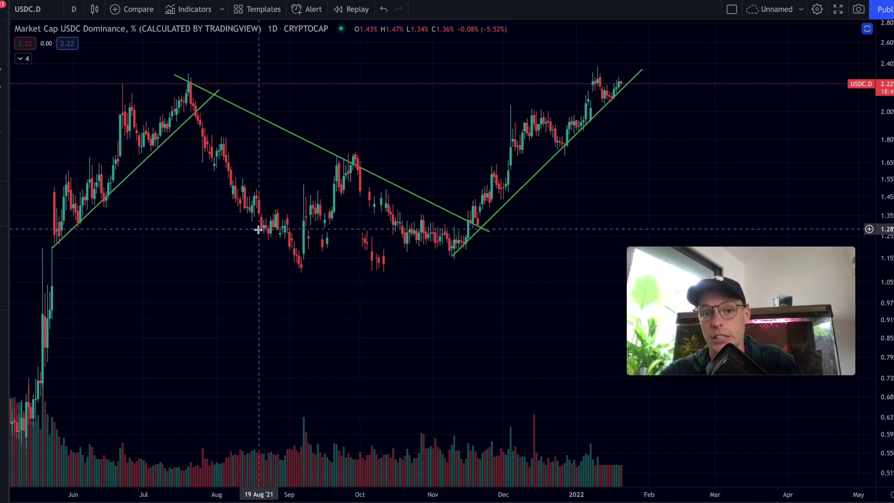
Hide the Vol volume bars using the eye icon in the indicator legend
scroll(259, 229, down, 2)
scroll(259, 228, down, 1)
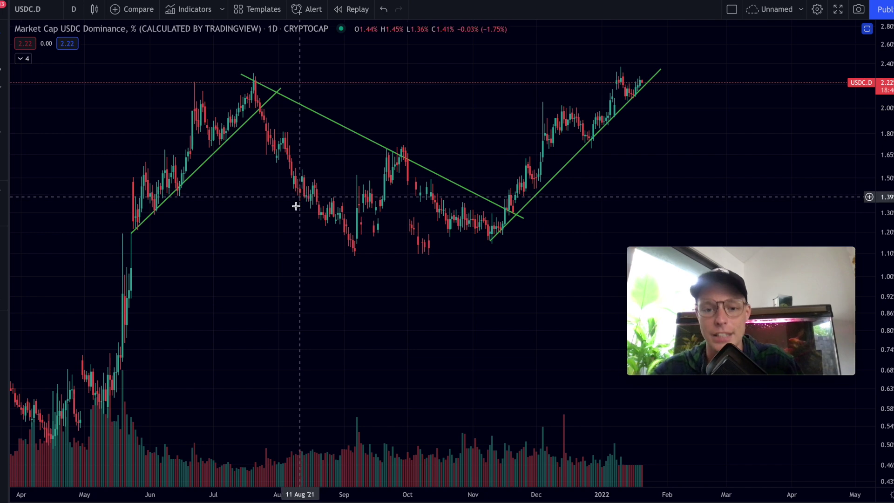
scroll(280, 231, down, 2)
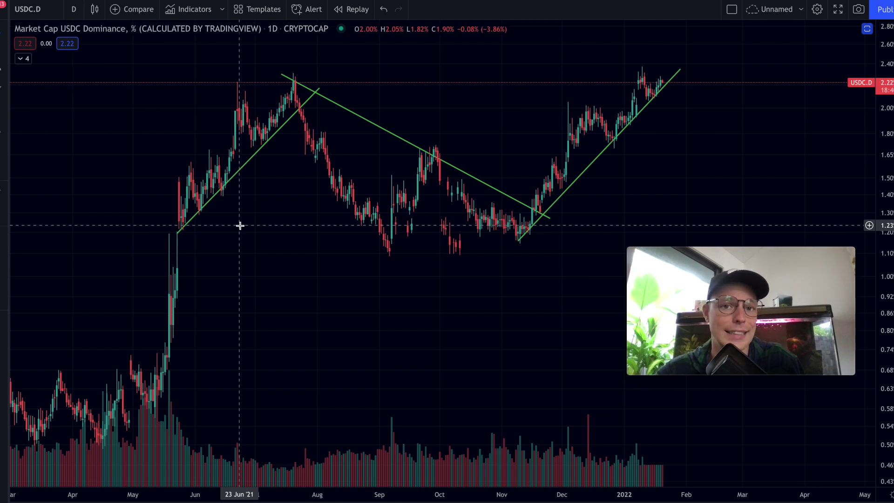
scroll(268, 204, down, 2)
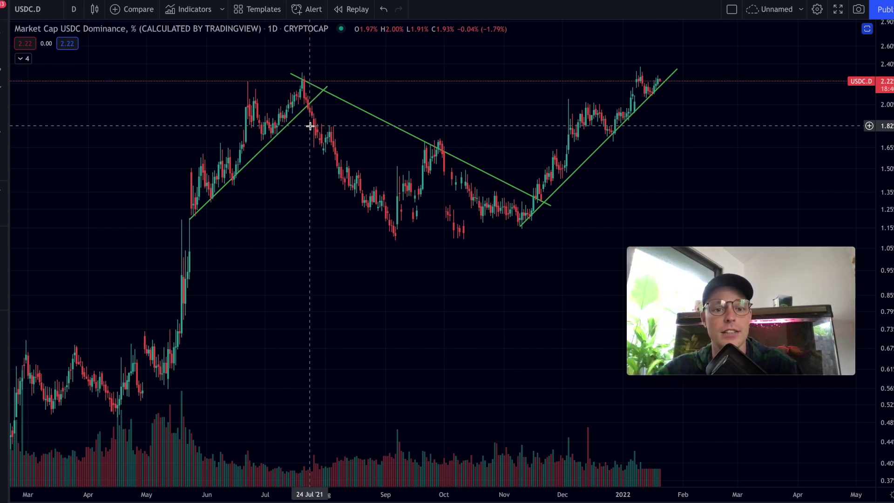
scroll(310, 126, up, 3)
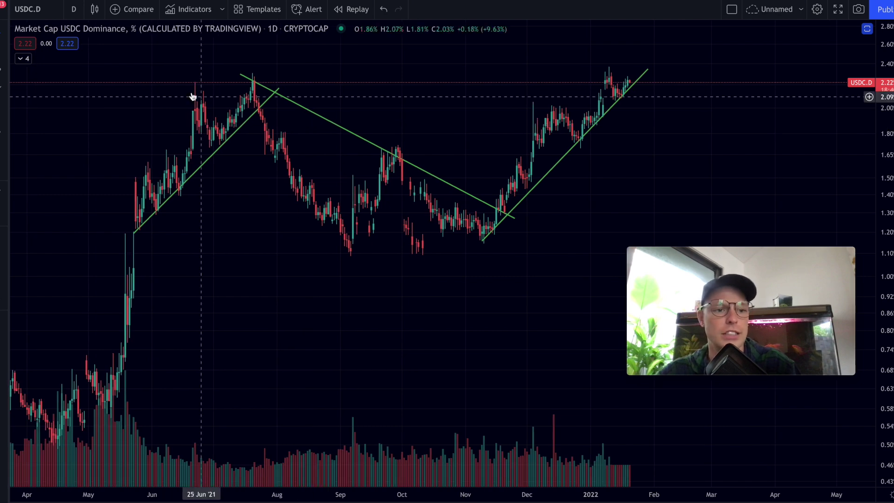
click(21, 58)
click(34, 58)
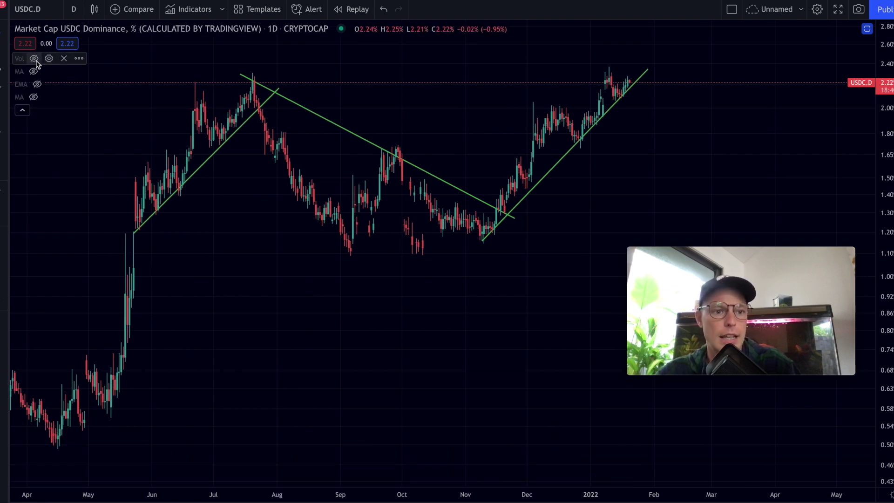
click(22, 110)
Add BTCUSD as a comparison line on a new scale, then pan toward recent dates
click(132, 12)
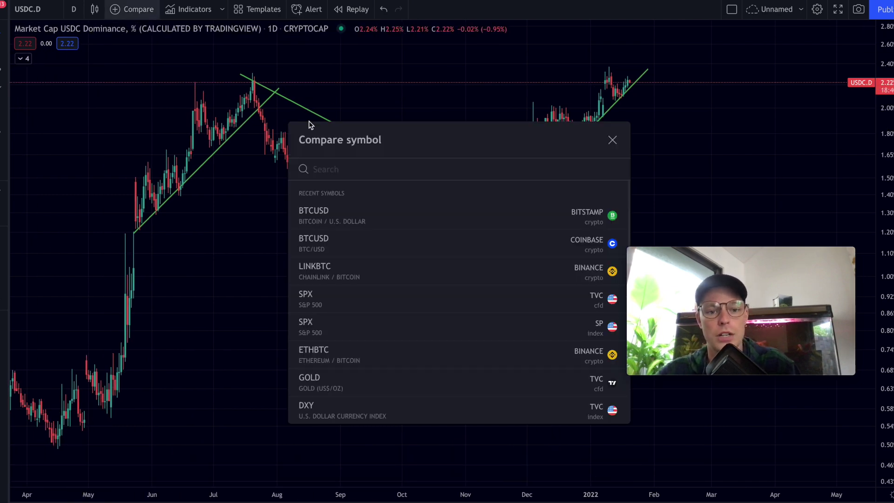
text(BTCUSA)
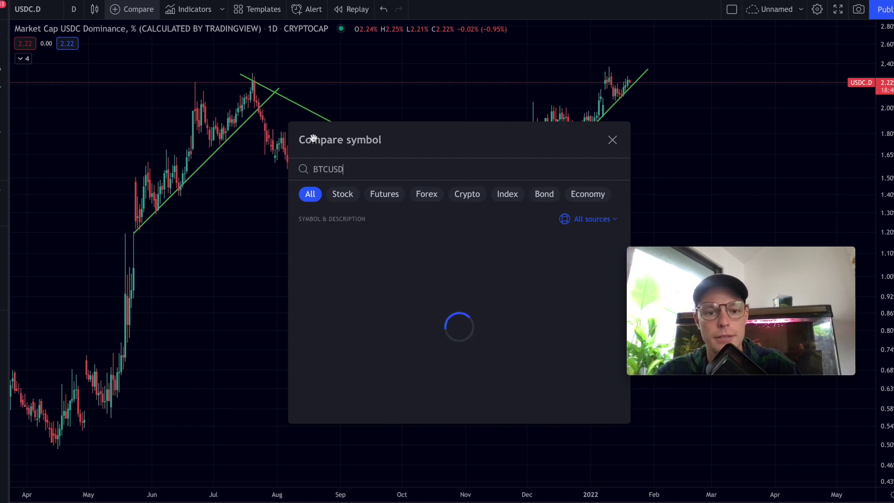
click(540, 241)
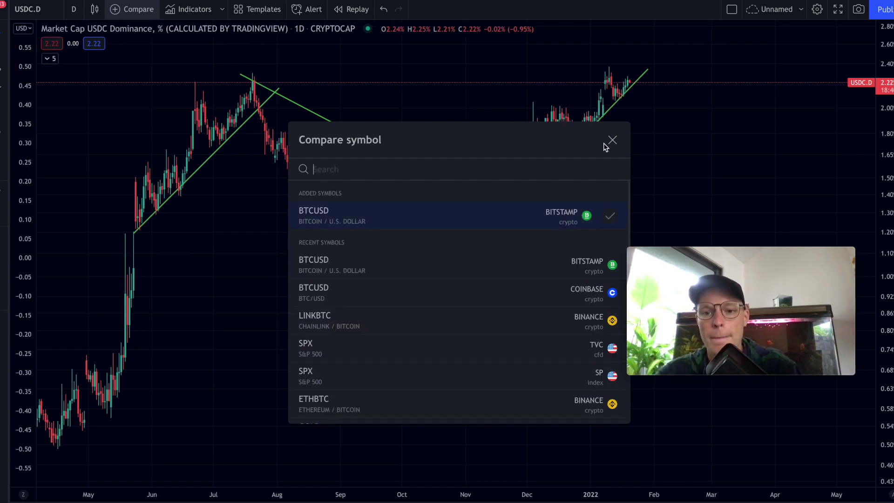
click(612, 140)
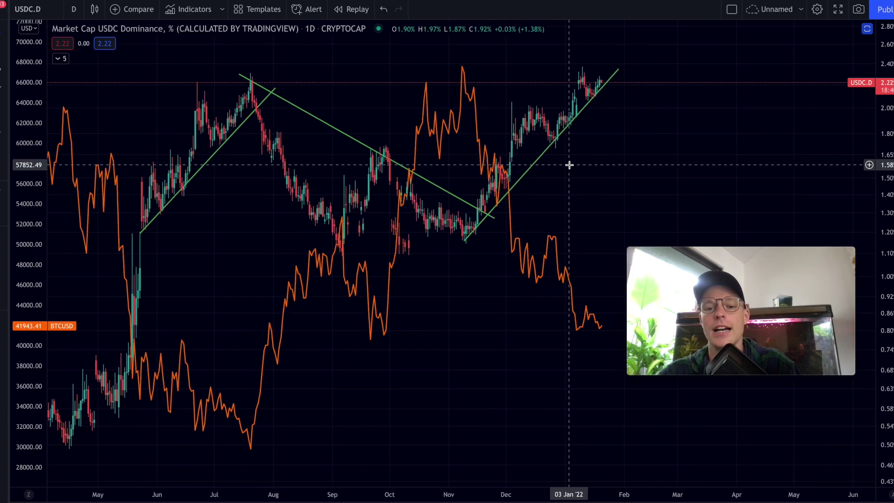
drag(569, 165, 482, 158)
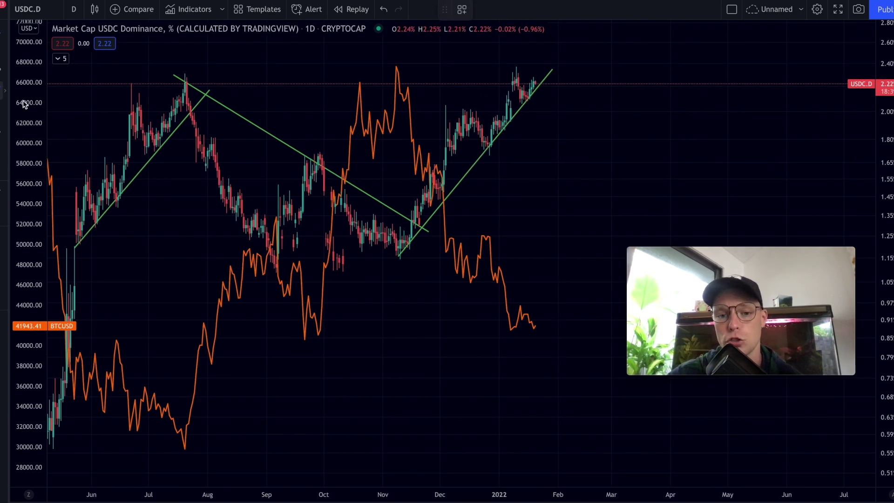
Brush green circles on the November dominance low and BTCUSD peak, plus lines on the September–October swings
click(400, 243)
mouse_move(401, 243)
mouse_down()
mouse_move(402, 263)
mouse_move(453, 125)
mouse_up()
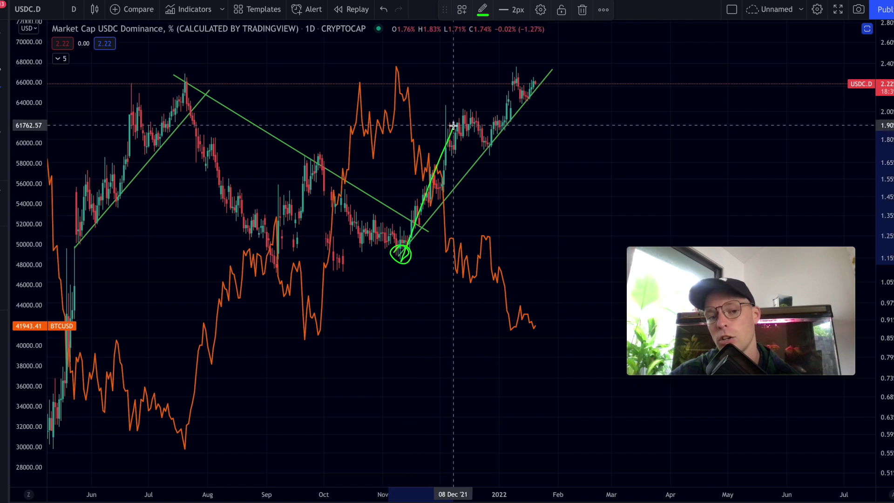
mouse_move(399, 64)
mouse_down()
mouse_move(391, 69)
mouse_move(428, 194)
mouse_move(475, 259)
mouse_up()
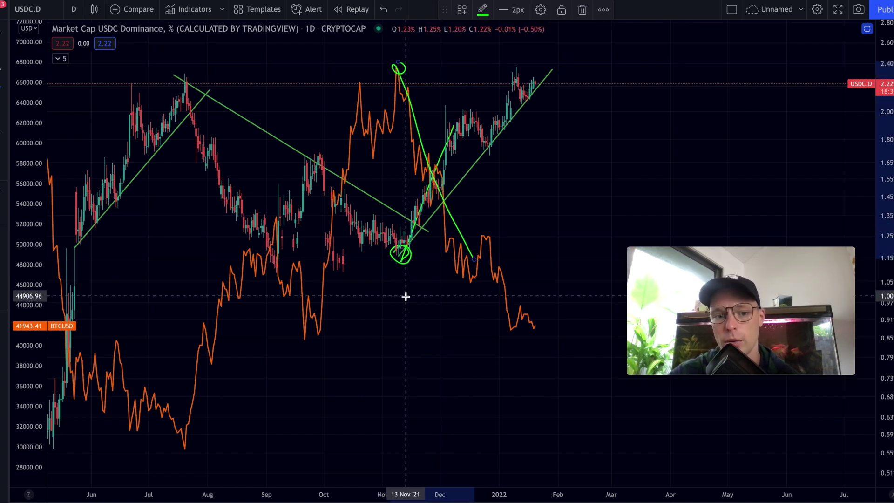
drag(315, 149, 362, 242)
drag(302, 326, 344, 209)
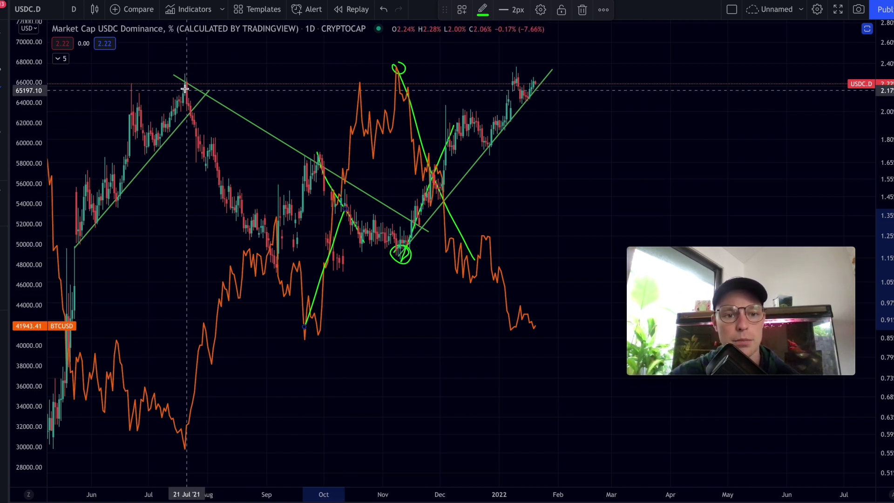
Add green strokes on the July dominance peak, BTCUSD's summer rise and the April–May swings
drag(185, 87, 207, 199)
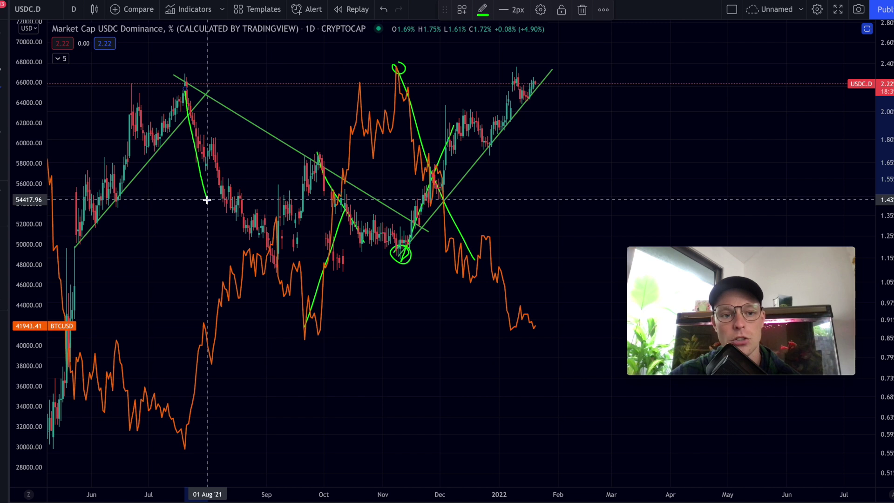
drag(179, 447, 238, 268)
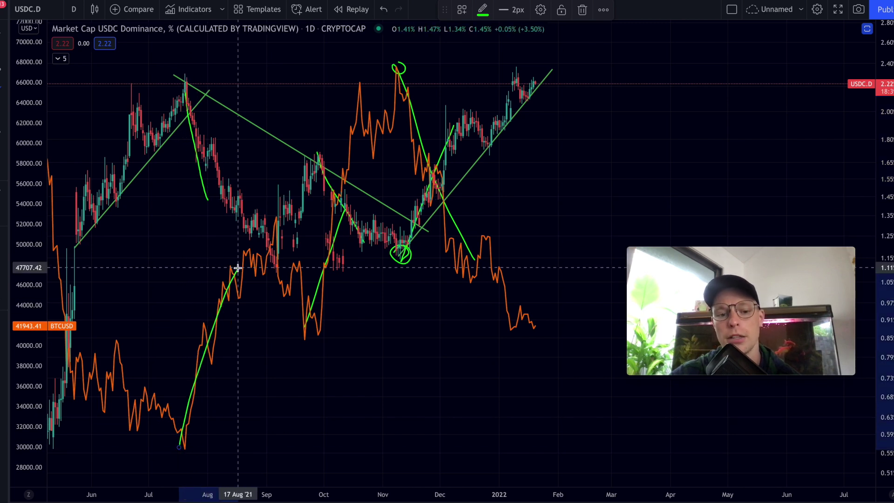
scroll(237, 268, left, 5)
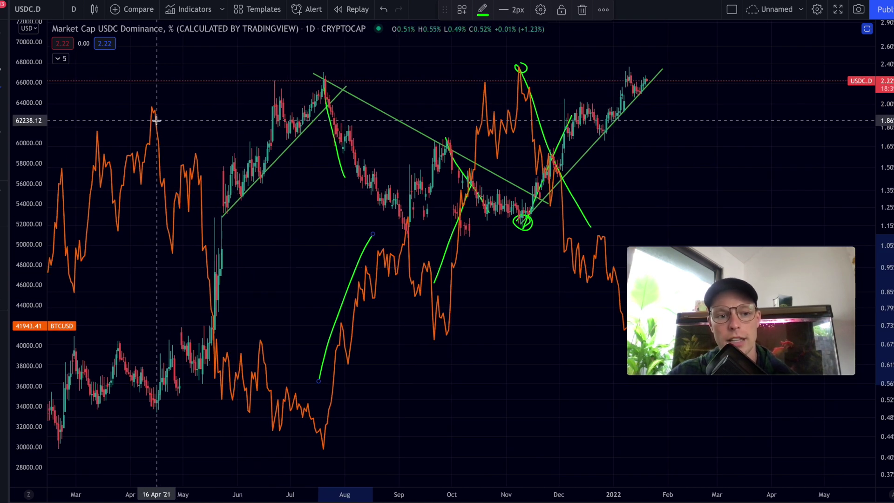
mouse_move(156, 120)
mouse_down()
mouse_move(155, 188)
mouse_move(185, 171)
mouse_move(233, 412)
mouse_up()
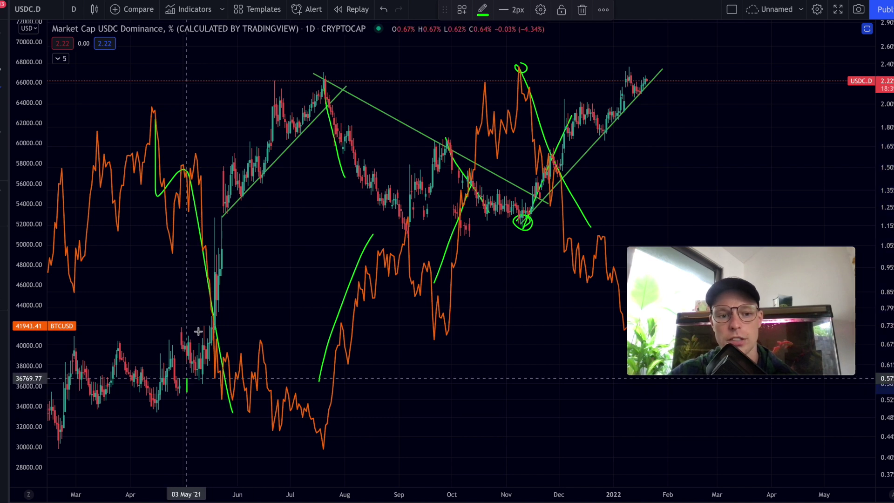
scroll(251, 180, right, 3)
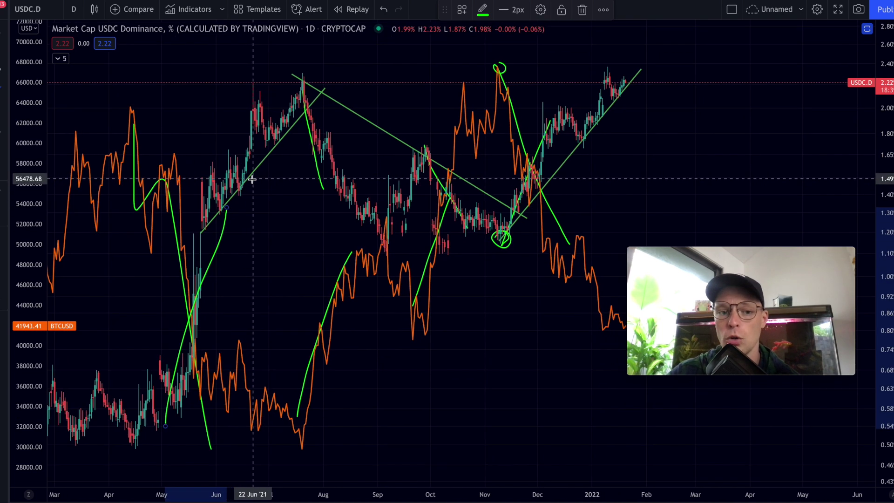
key(Escape)
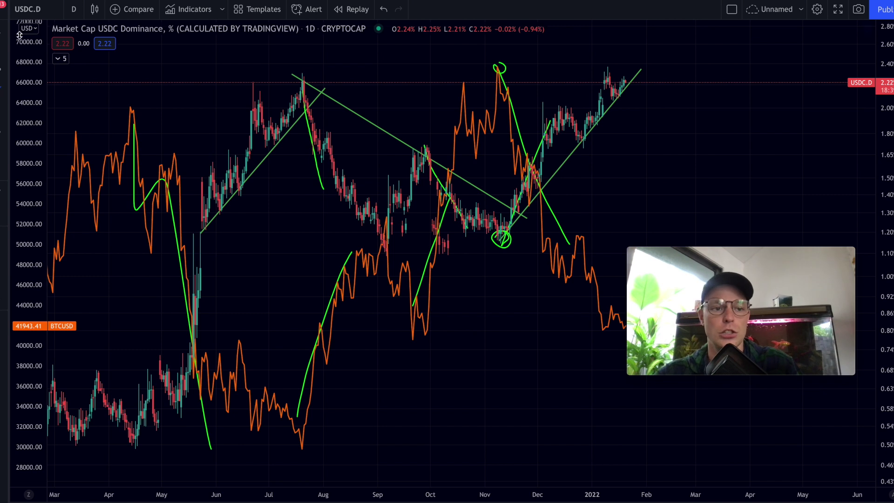
Remove the green brush strokes on the April peak, July peak, November low and October rise
key(ctrl+z)
click(320, 170)
key(Delete)
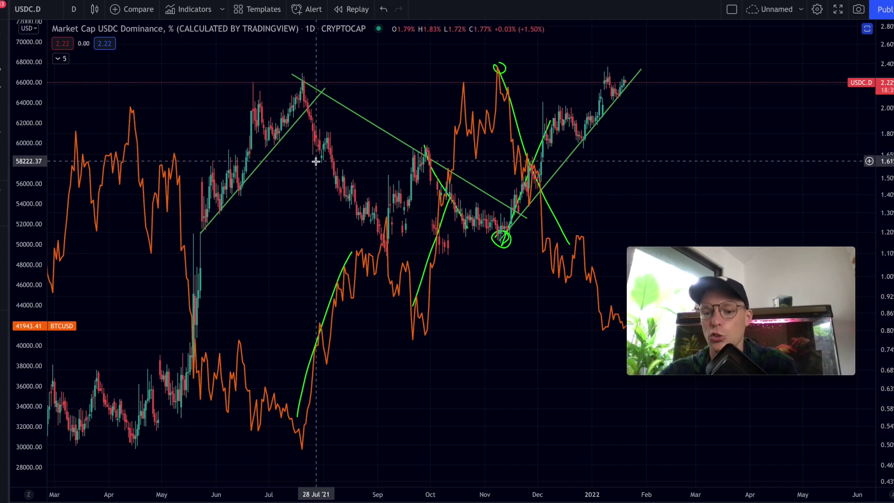
click(504, 242)
key(Delete)
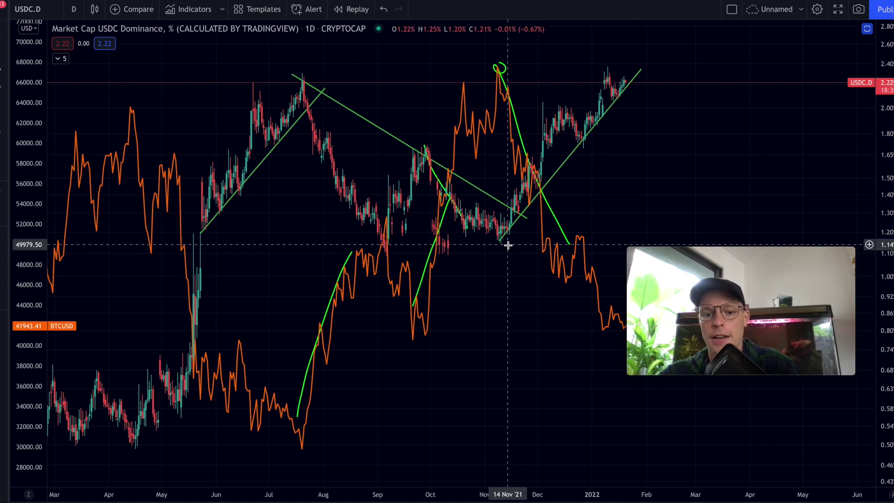
click(450, 203)
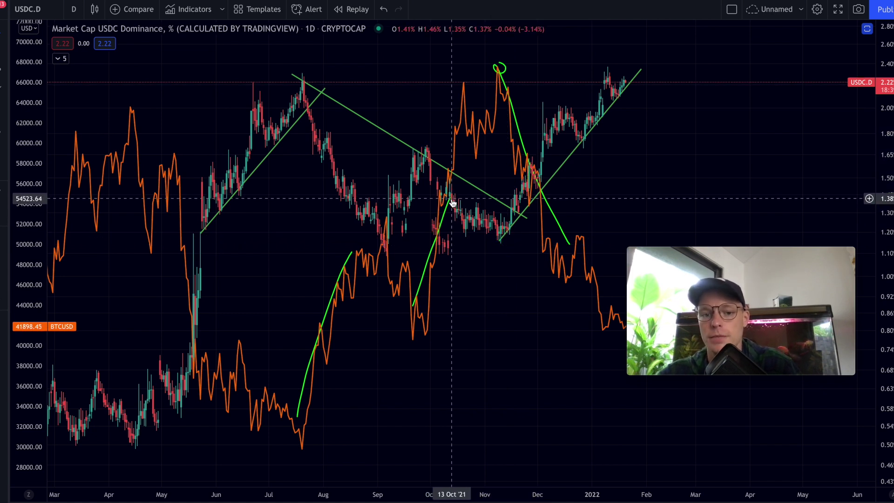
key(Delete)
Delete the August green stroke and the November circle-and-line stroke
click(333, 296)
key(Delete)
scroll(330, 296, right, 3)
click(483, 131)
key(Delete)
scroll(500, 114, right, 3)
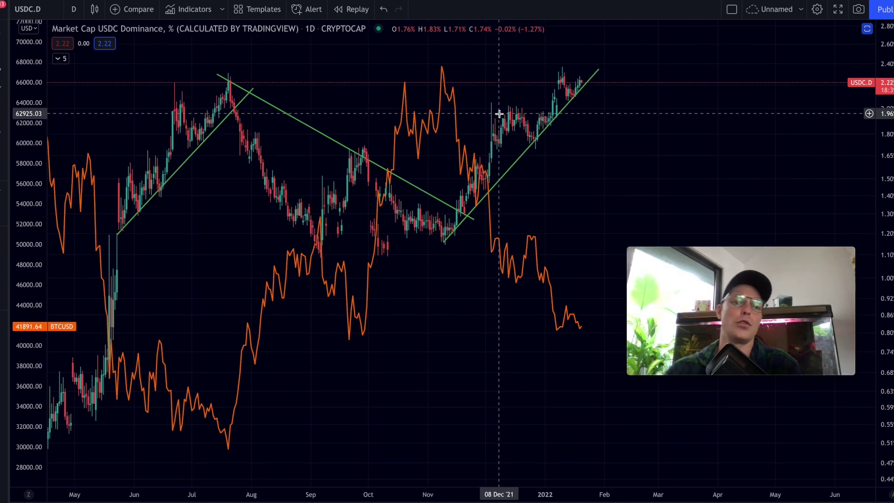
scroll(500, 113, left, 6)
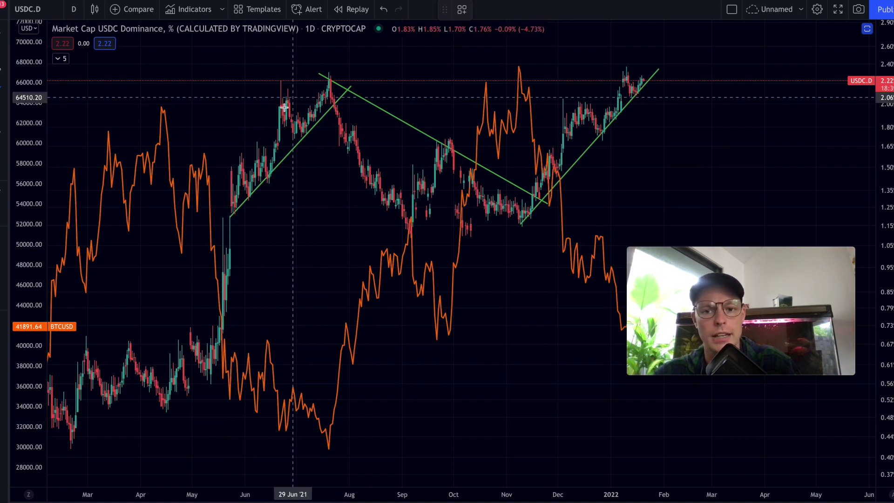
Draw a green circle around BTCUSD's June–July dip, then delete it
click(232, 206)
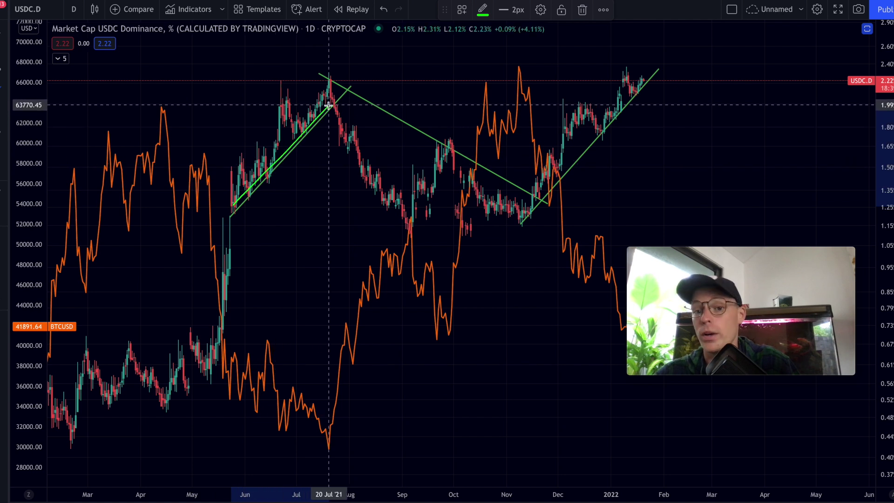
key(Escape)
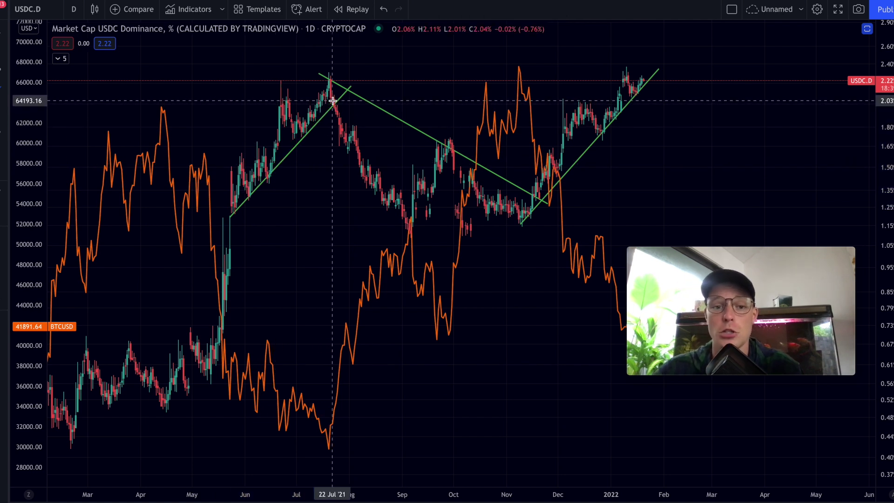
mouse_move(239, 319)
mouse_down()
mouse_move(351, 350)
mouse_move(228, 359)
mouse_move(267, 330)
mouse_up()
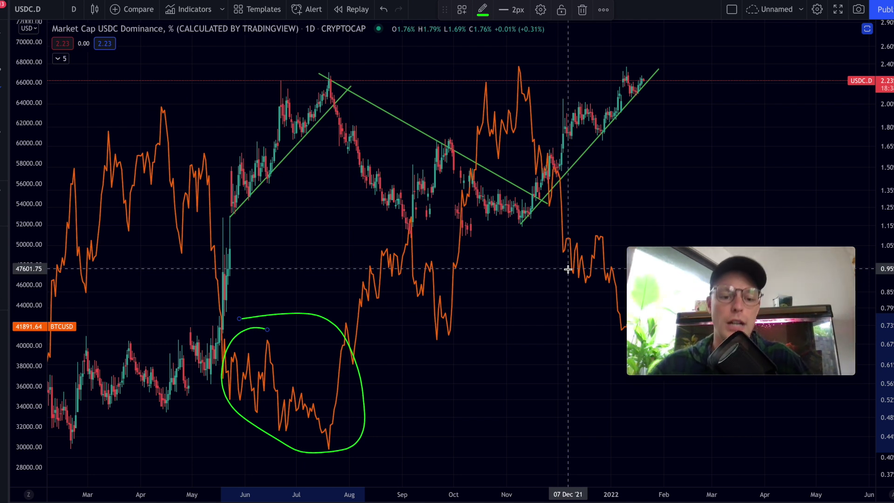
key(Delete)
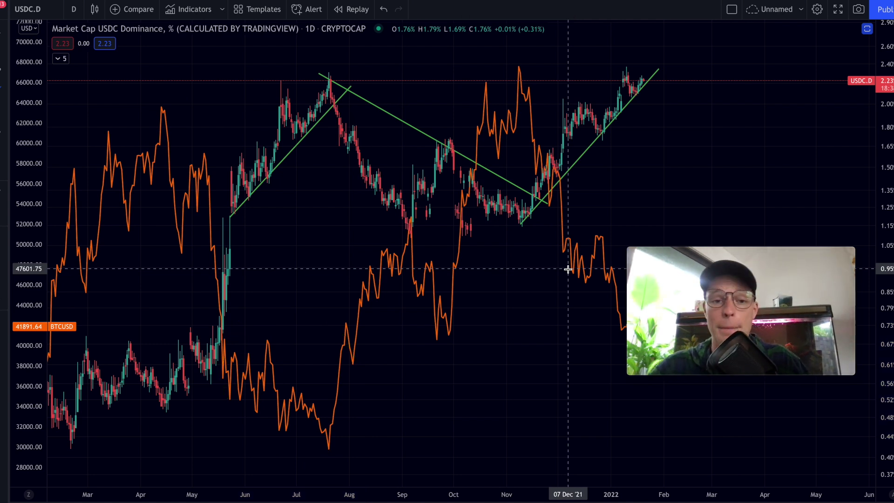
Draw a green arc over the July 2021 dominance peak and delete the extra BTCUSD stroke
click(246, 194)
click(319, 107)
drag(319, 107, 333, 106)
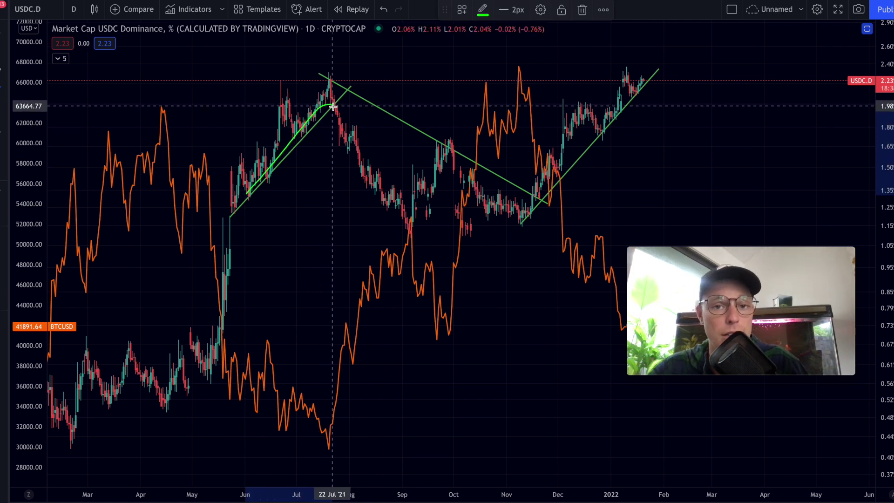
drag(333, 107, 336, 116)
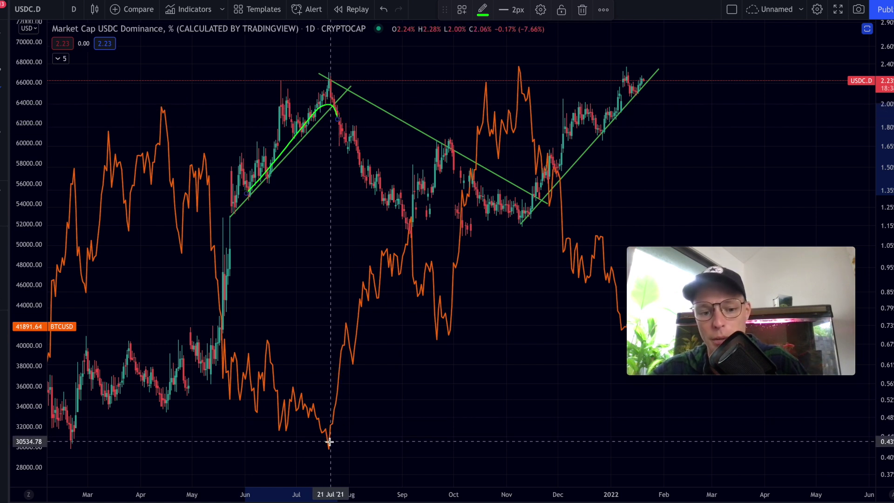
mouse_move(331, 438)
mouse_down()
mouse_move(348, 278)
mouse_move(349, 359)
mouse_move(369, 264)
mouse_up()
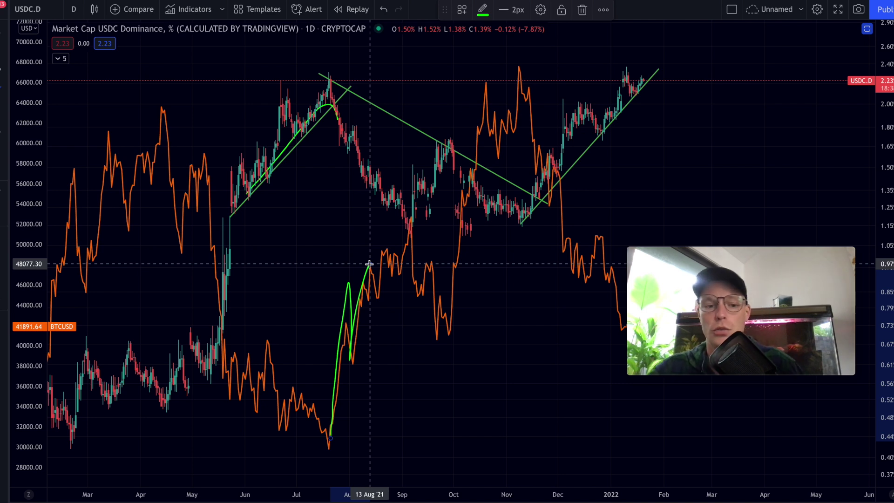
key(Delete)
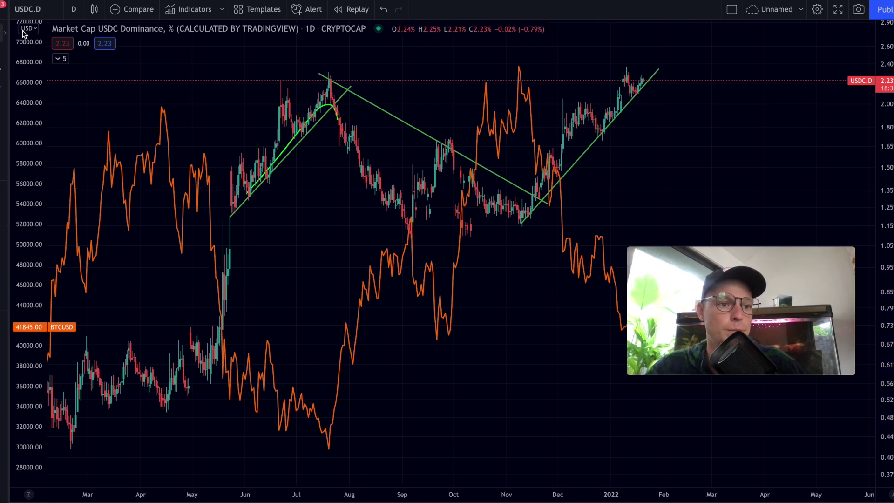
scroll(322, 104, right, 3)
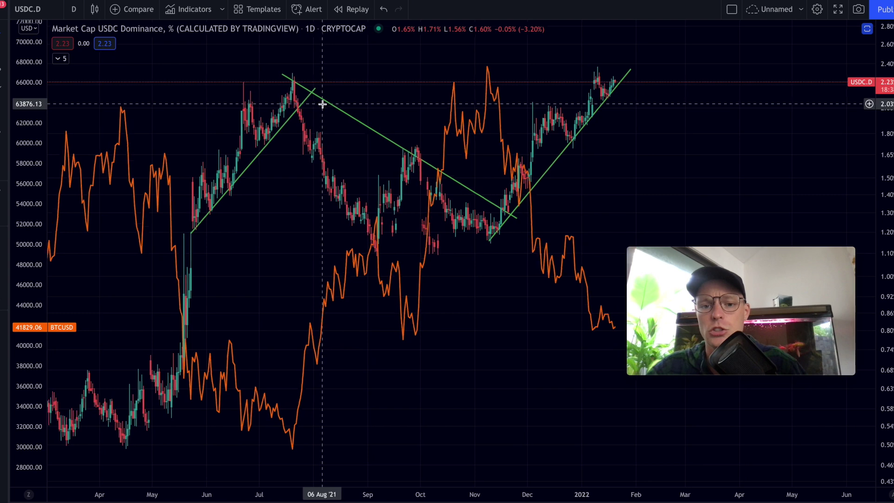
scroll(322, 104, right, 2)
click(4, 97)
click(37, 92)
mouse_move(483, 232)
mouse_down()
mouse_move(524, 123)
mouse_move(608, 74)
mouse_move(618, 73)
mouse_move(632, 106)
mouse_up()
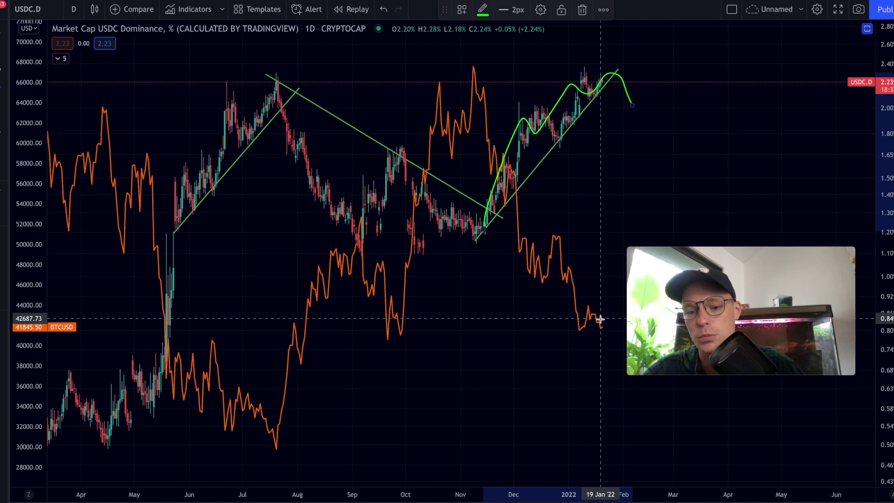
drag(601, 327, 607, 295)
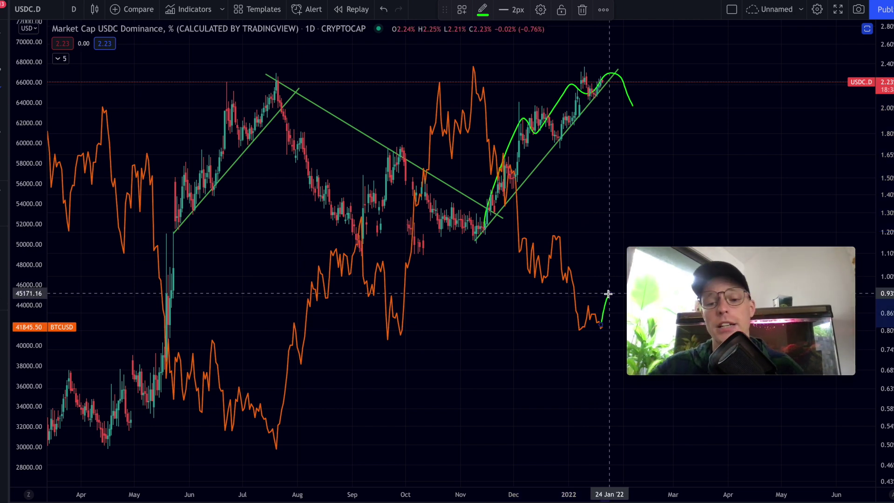
scroll(608, 293, right, 3)
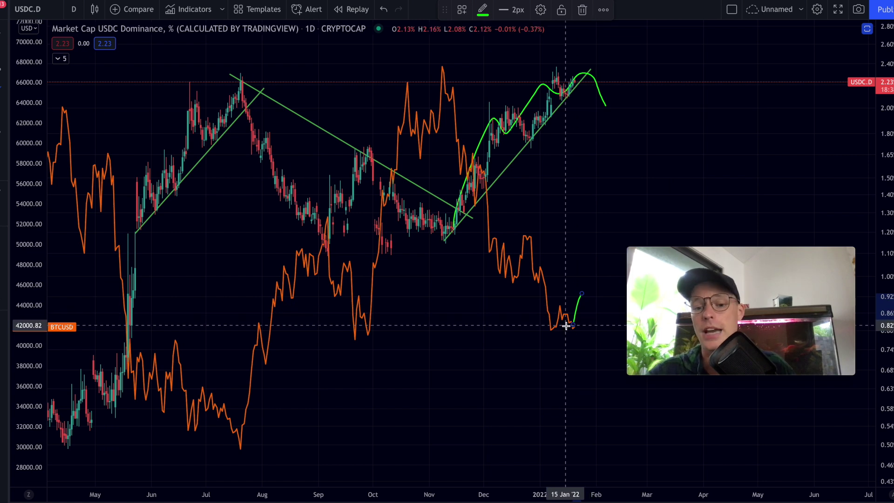
drag(567, 321, 590, 205)
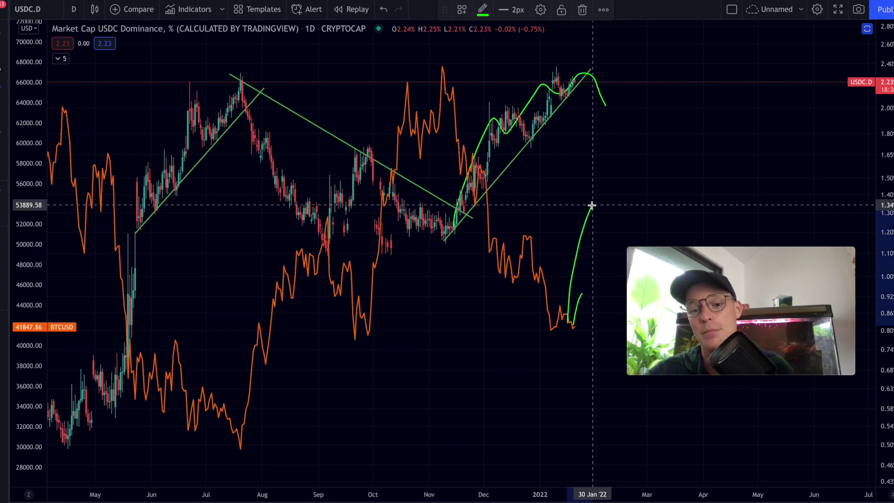
key(ctrl+z)
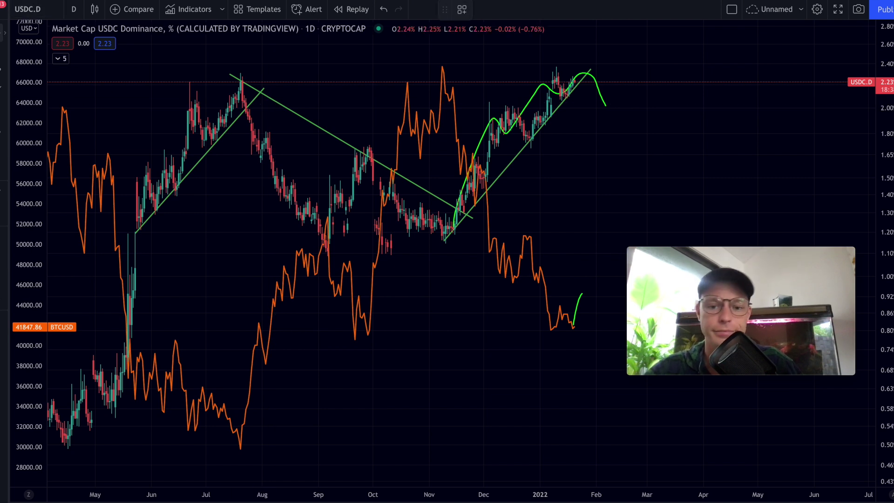
click(493, 122)
key(Delete)
click(578, 312)
key(Delete)
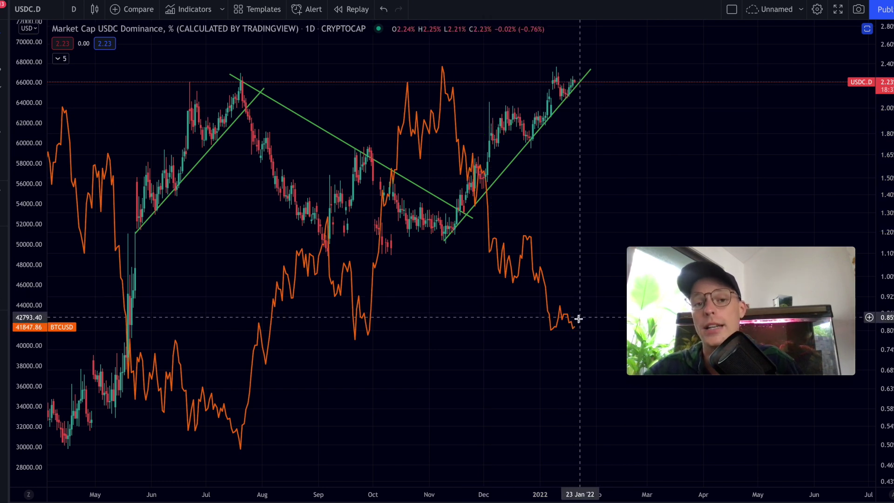
scroll(582, 311, down, 3)
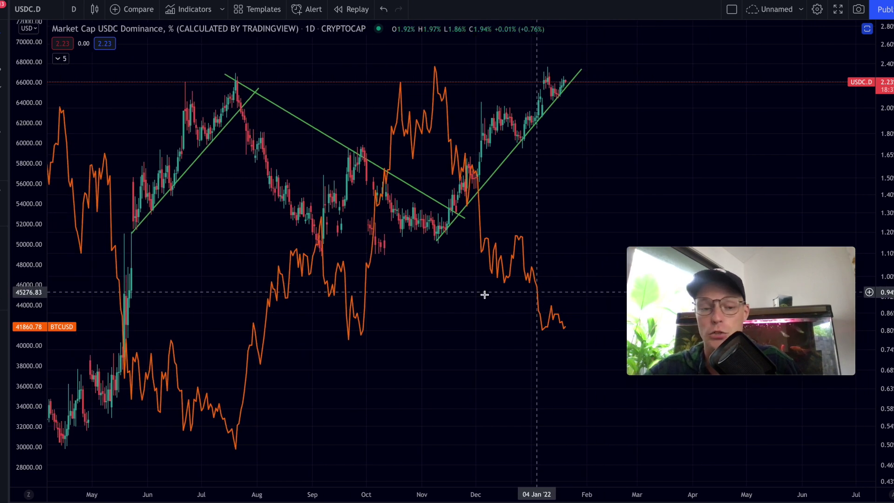
Undo two trial brush strokes on the BTC line, then double-click the price pane to restore indicator panes
mouse_move(503, 283)
mouse_down()
mouse_move(515, 236)
mouse_move(550, 371)
mouse_up()
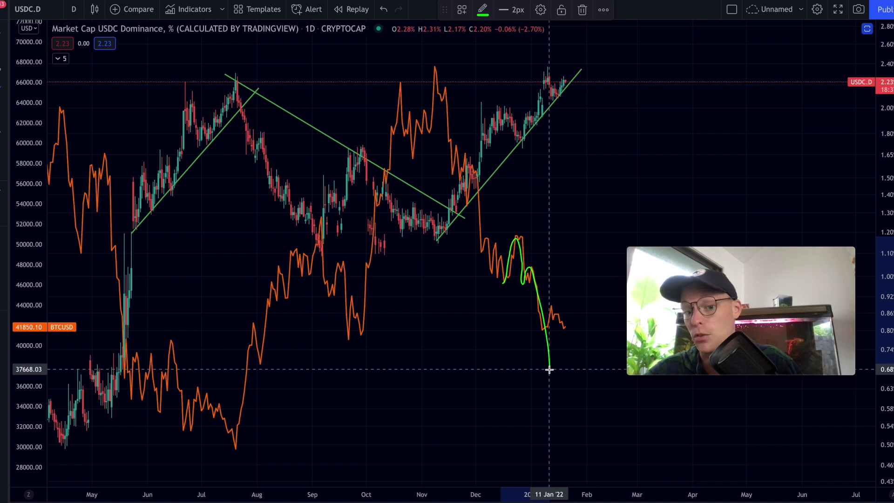
key(ctrl+z)
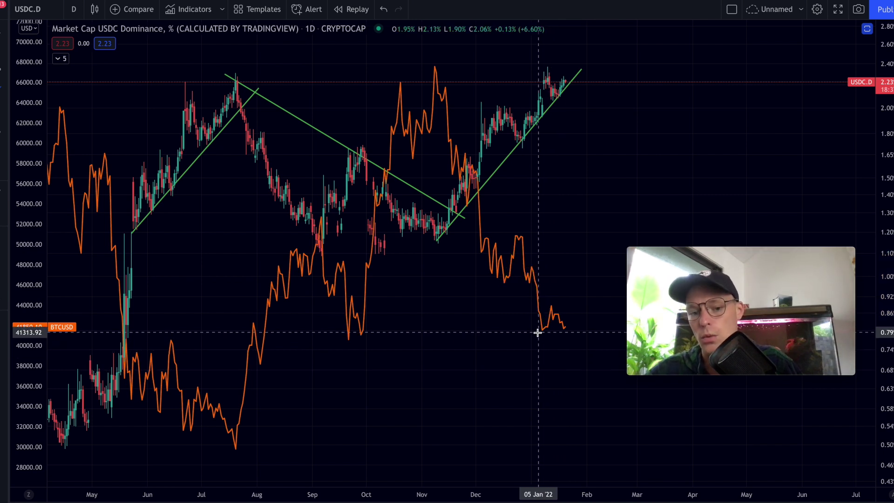
mouse_move(538, 334)
mouse_down()
mouse_move(549, 308)
mouse_move(561, 328)
mouse_move(569, 318)
mouse_move(586, 369)
mouse_up()
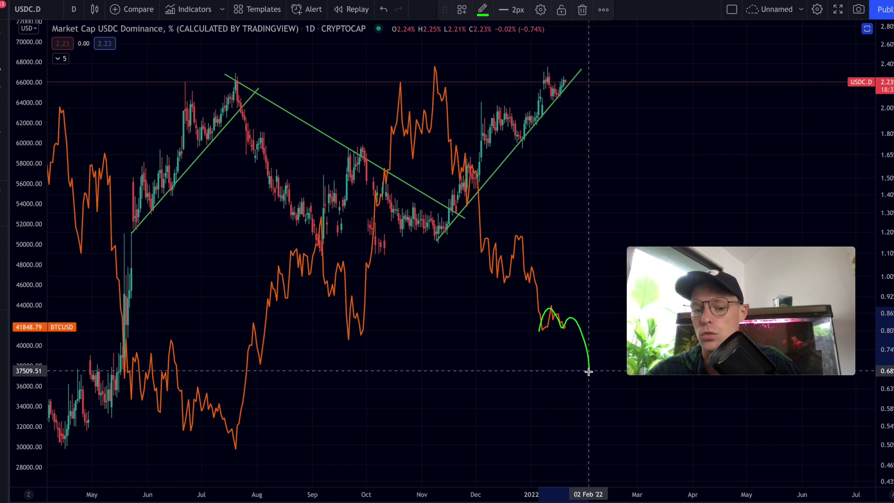
key(ctrl+z)
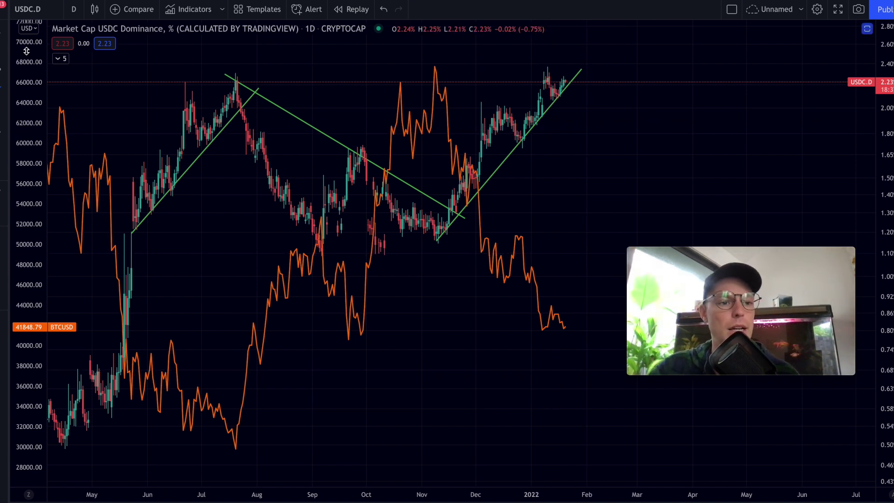
double_click(595, 148)
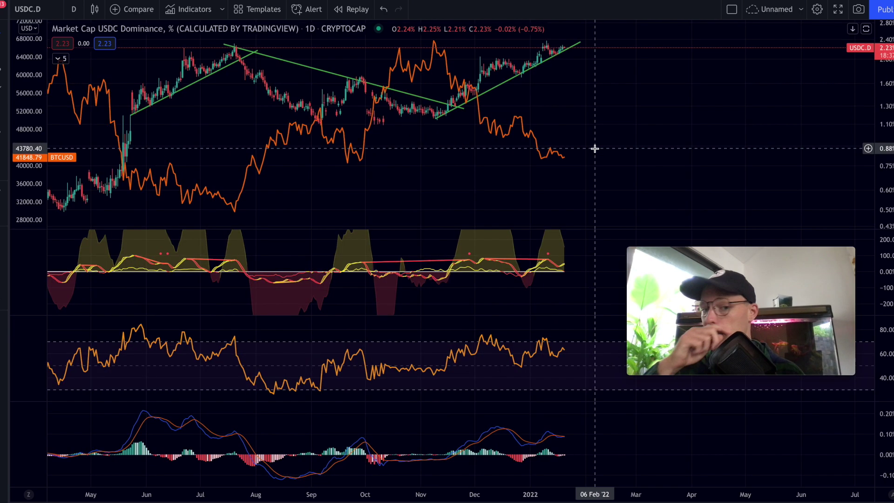
scroll(564, 186, left, 2)
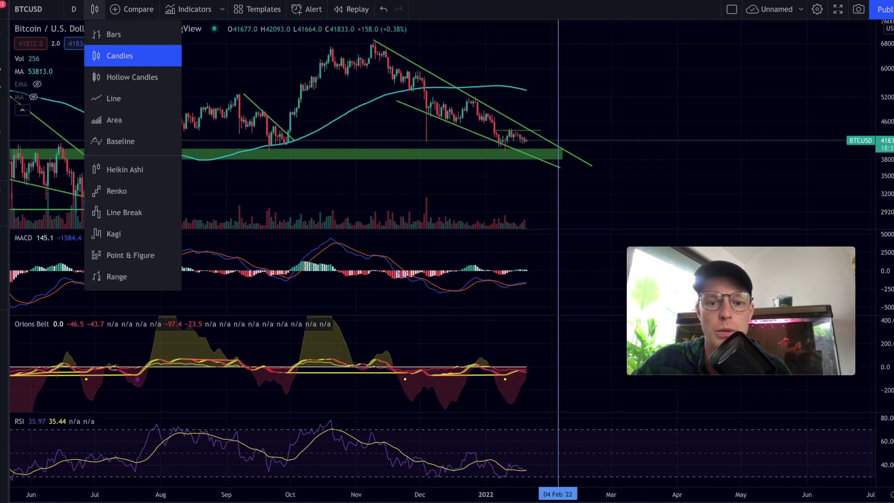
Draw a rising trend line along the MACD lows on the BTCUSD chart
click(249, 89)
scroll(249, 87, right, 3)
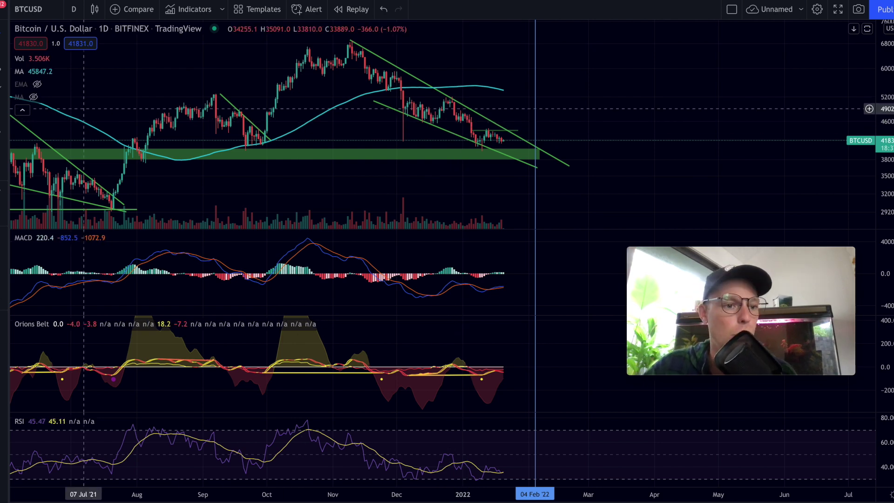
key(alt+t)
drag(419, 302, 507, 289)
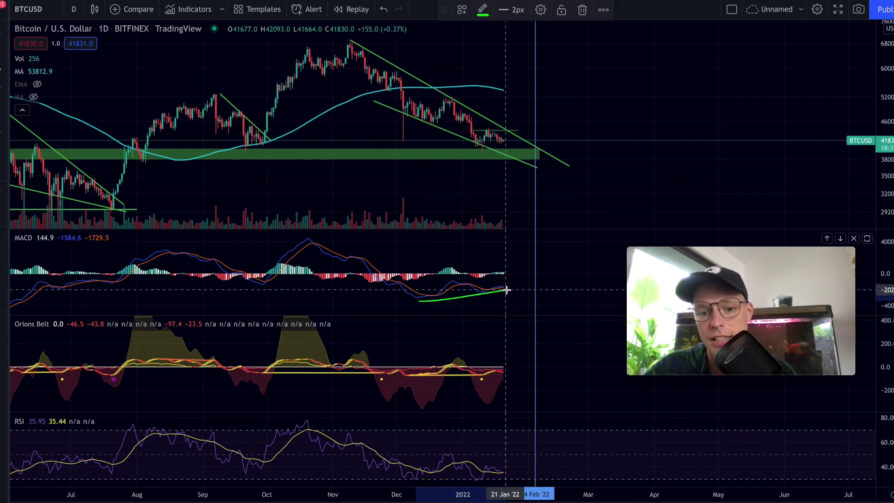
Add a short line in the Orions Belt pane, then delete the MACD trend line
drag(487, 372, 492, 380)
click(481, 373)
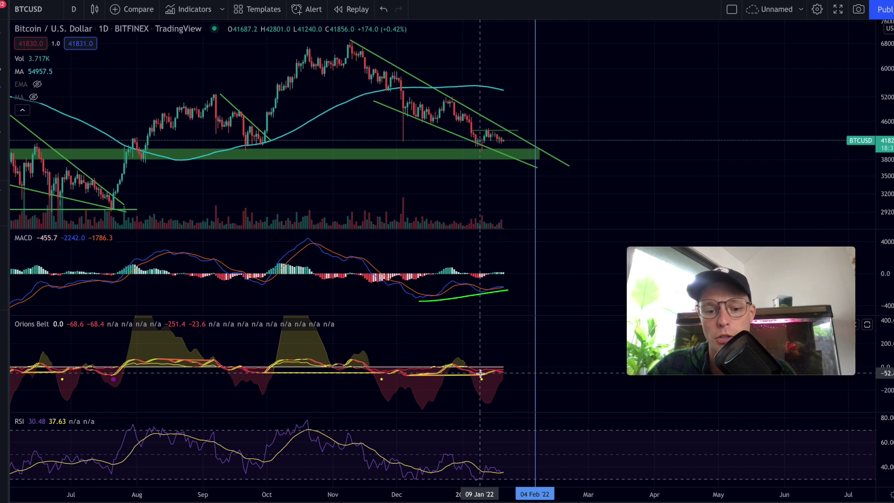
scroll(481, 374, down, 2)
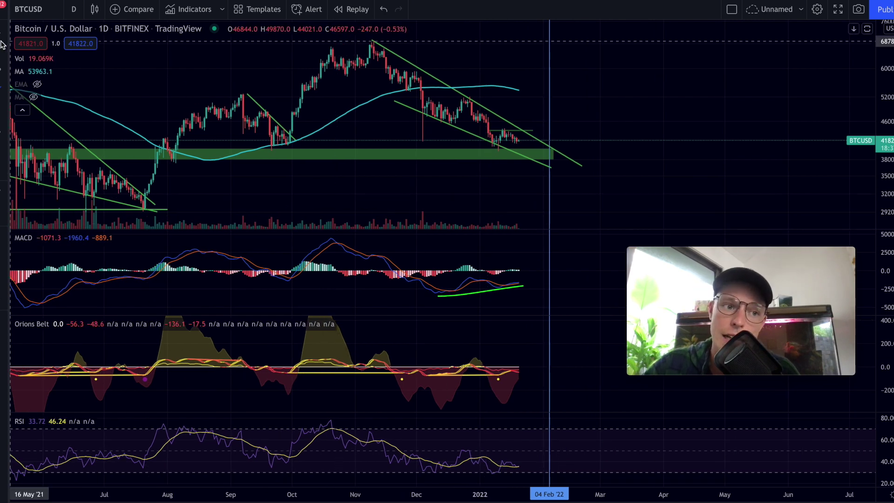
click(480, 296)
key(Delete)
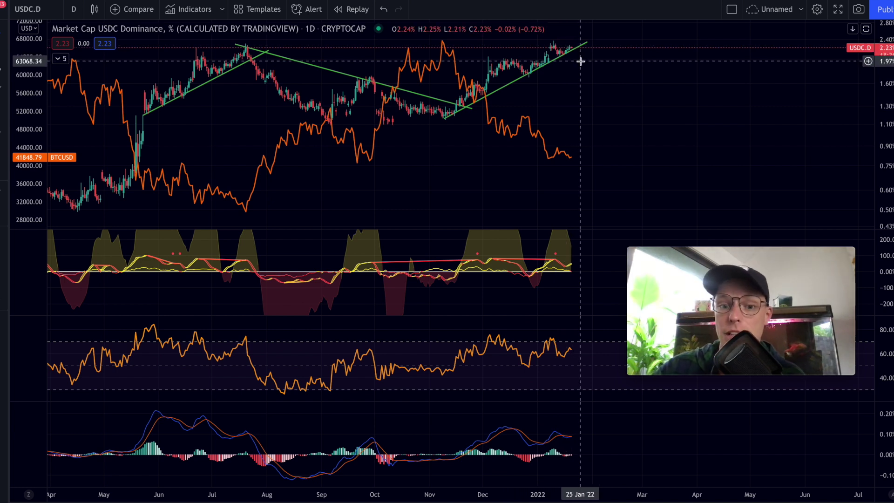
Delete the BTCUSD comparison line, leaving the dominance candles, trendlines and indicator panes
scroll(580, 61, down, 2)
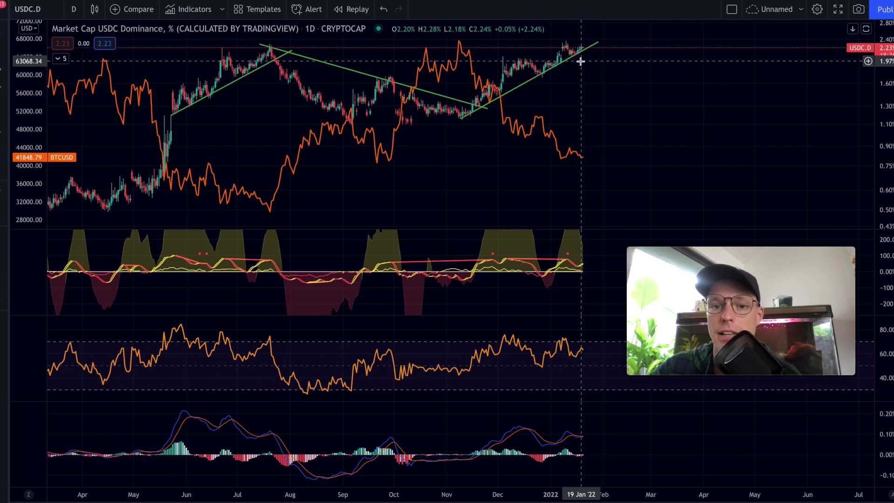
scroll(580, 62, right, 1)
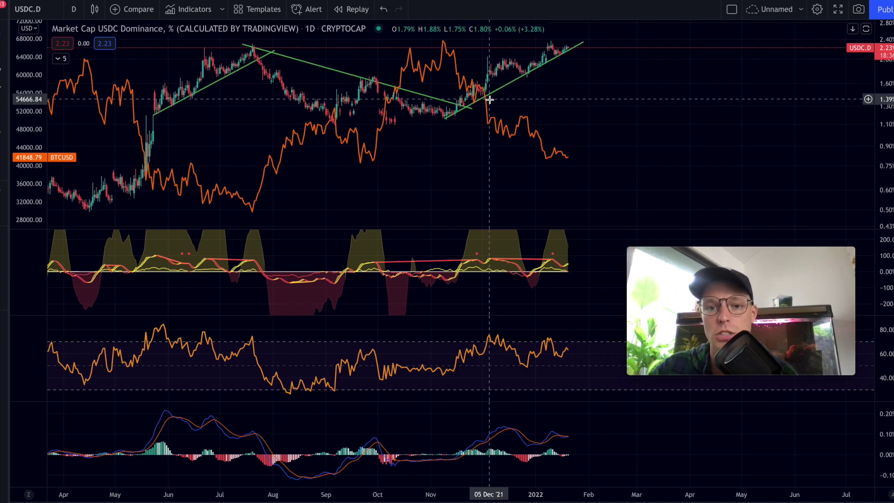
scroll(489, 99, right, 2)
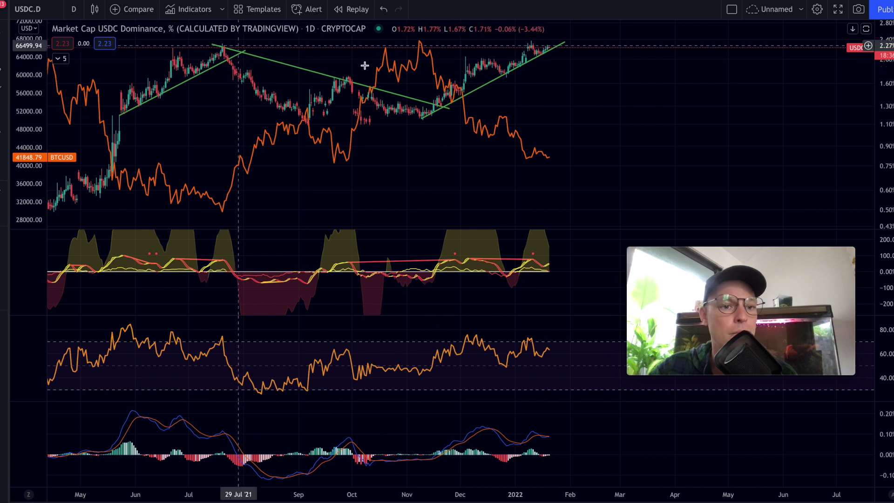
key(Delete)
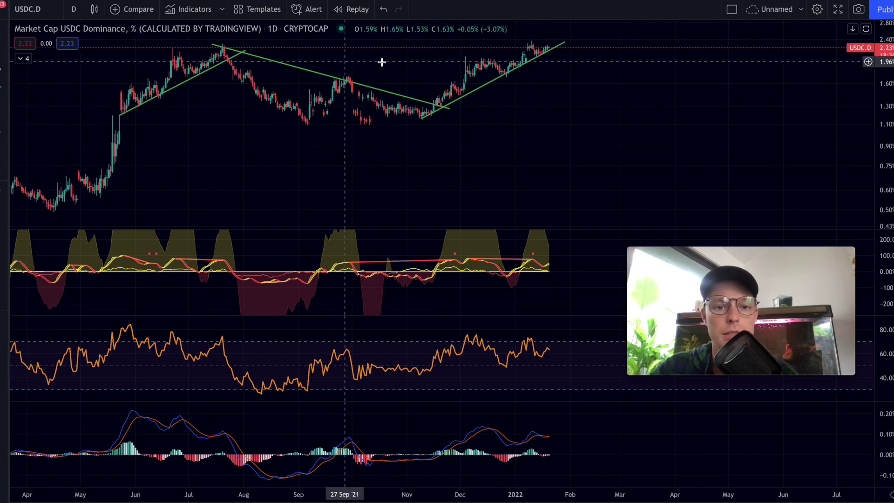
scroll(382, 63, down, 3)
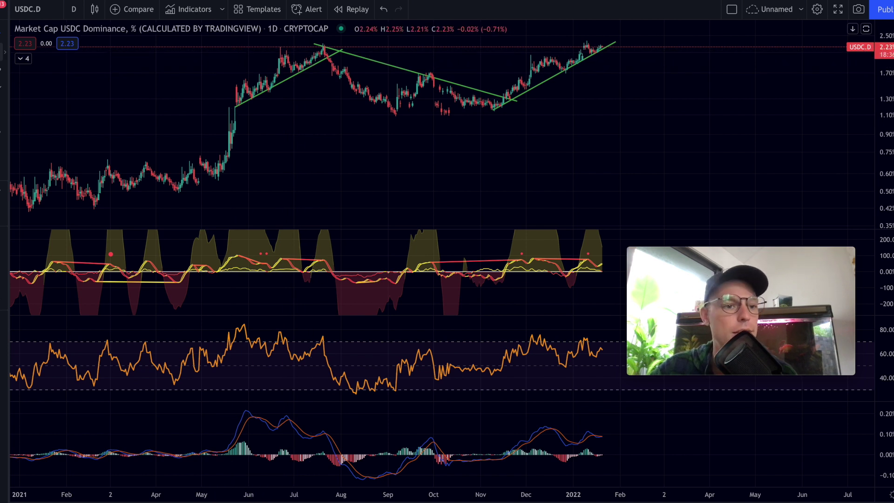
Draw green divergence lines from the June 2021 high to the July top on price and RSI
click(261, 58)
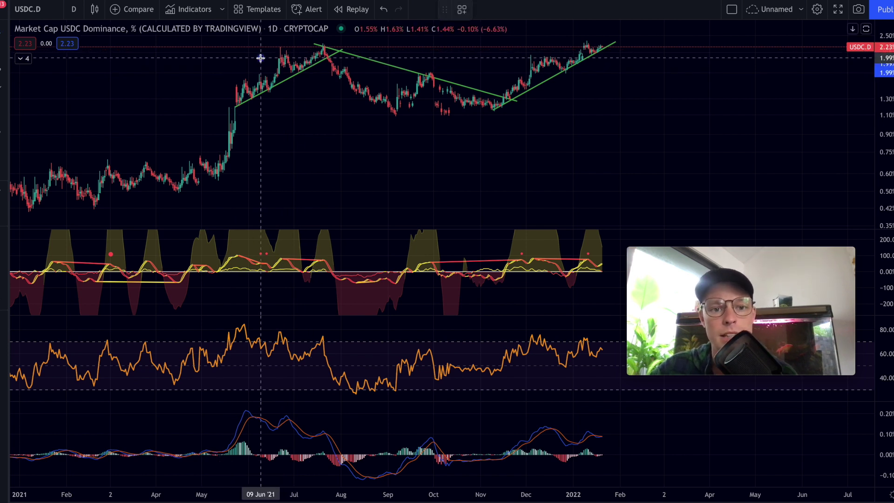
click(336, 44)
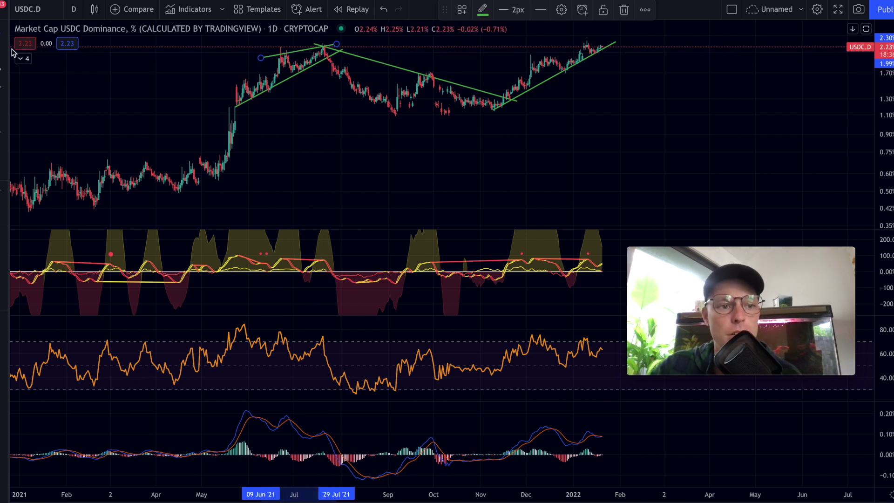
click(250, 244)
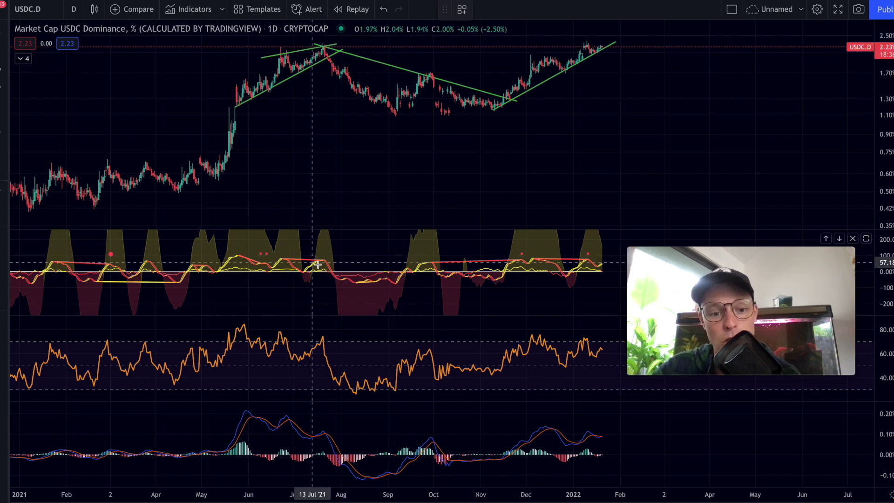
key(alt+t)
click(267, 330)
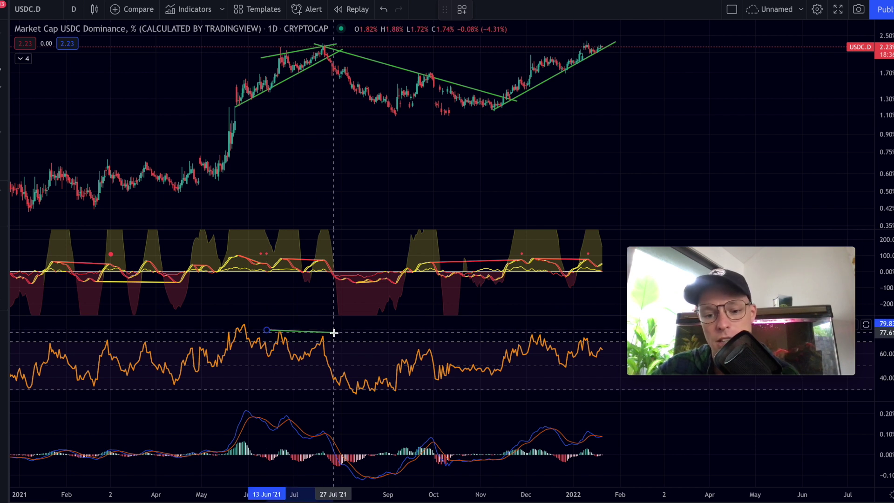
click(336, 335)
click(272, 410)
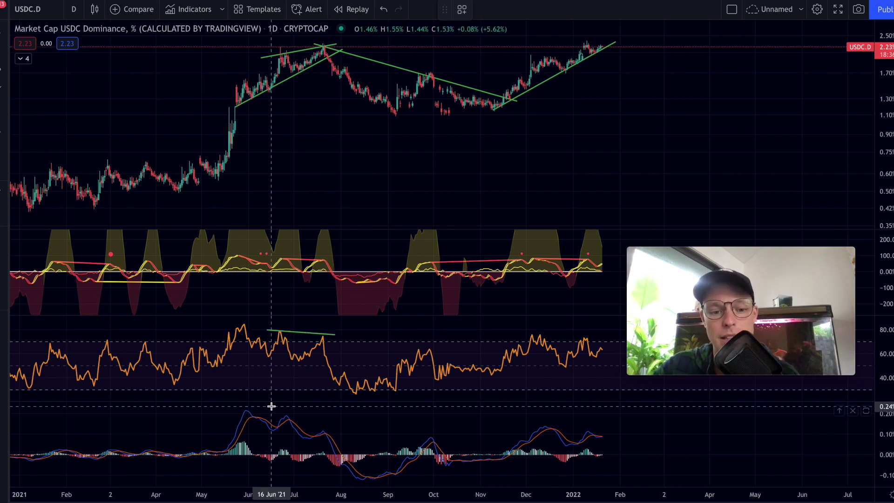
Draw the MACD divergence line from the June peak down to the July–August peak
key(alt+t)
click(280, 412)
click(343, 436)
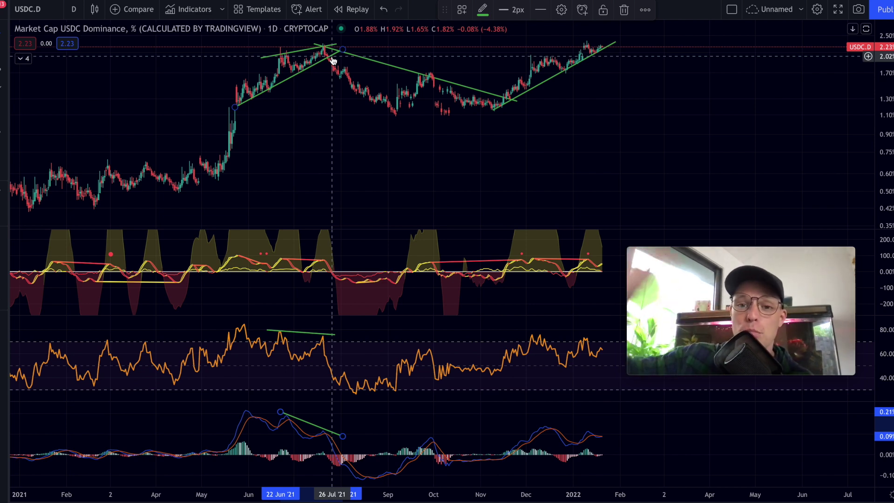
mouse_move(699, 259)
drag(699, 258, 714, 63)
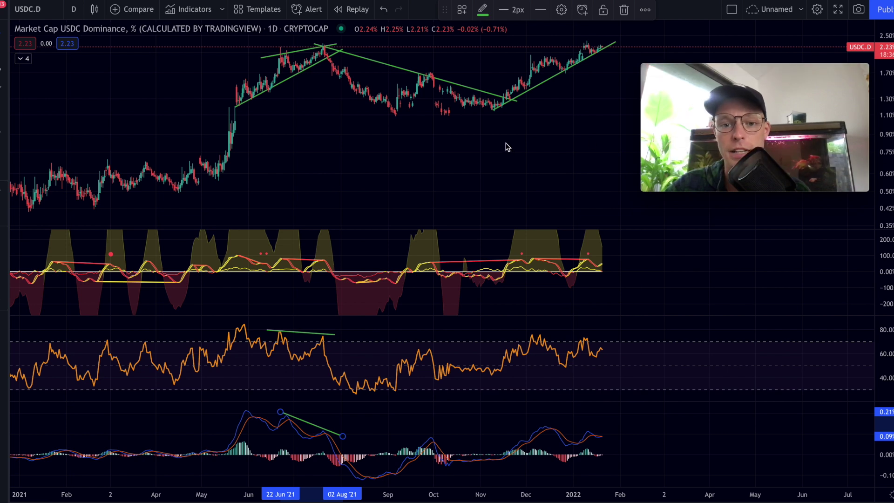
Draw a green RSI line from the early-December peak down to late January
scroll(507, 147, right, 5)
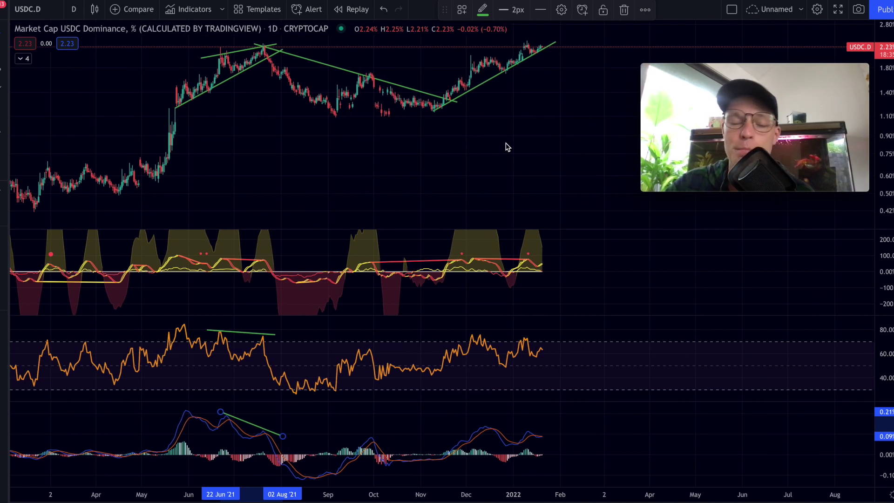
scroll(508, 147, right, 2)
scroll(507, 147, right, 3)
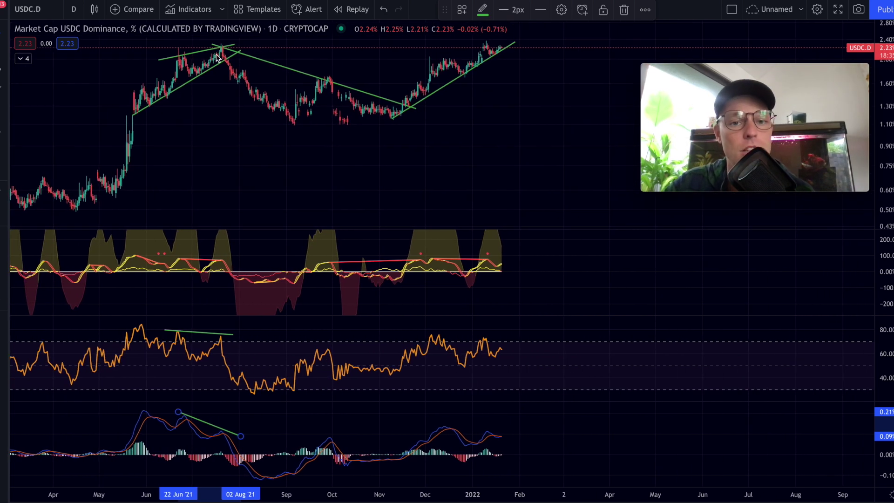
key(alt+t)
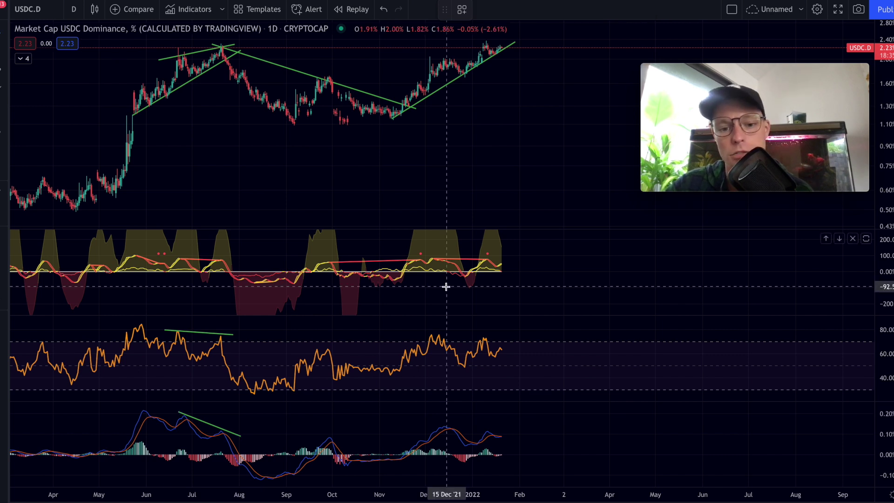
click(429, 334)
click(510, 342)
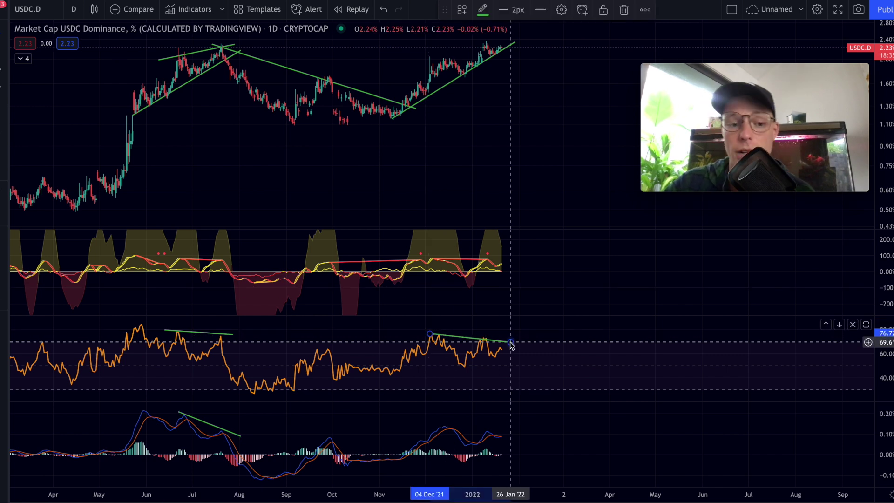
Draw a matching MACD line from the early-December peak to late January
key(alt+t)
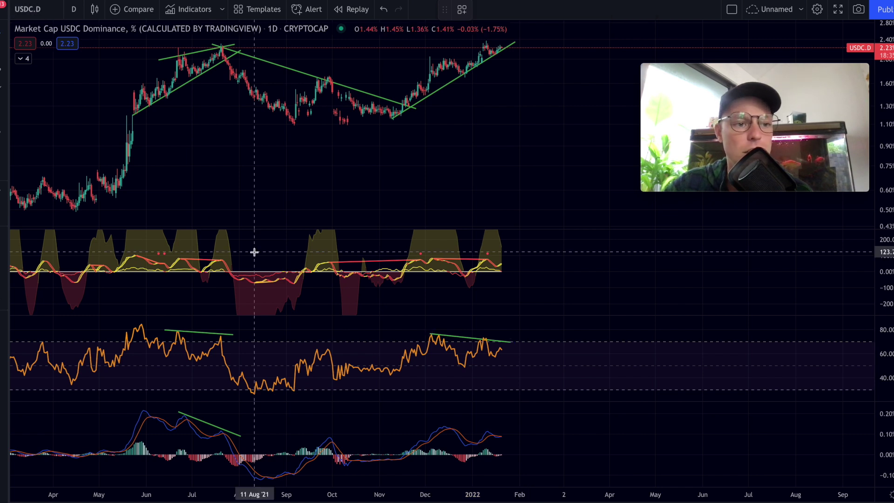
click(432, 424)
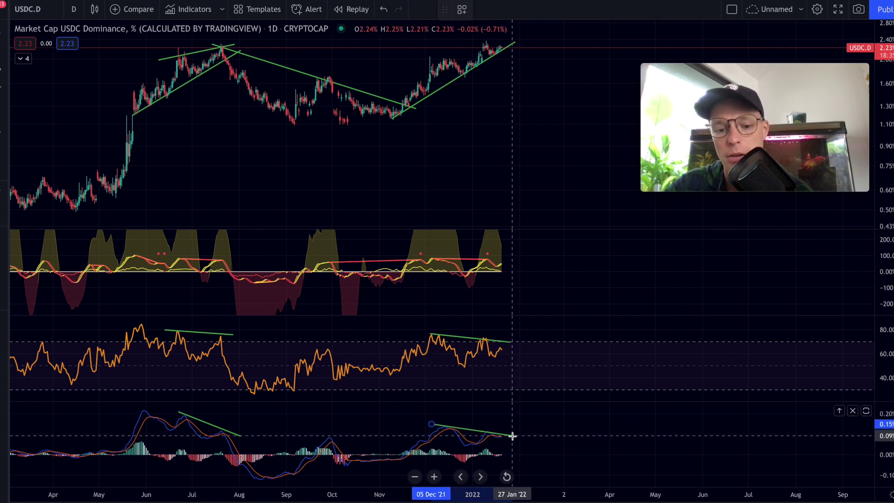
click(513, 436)
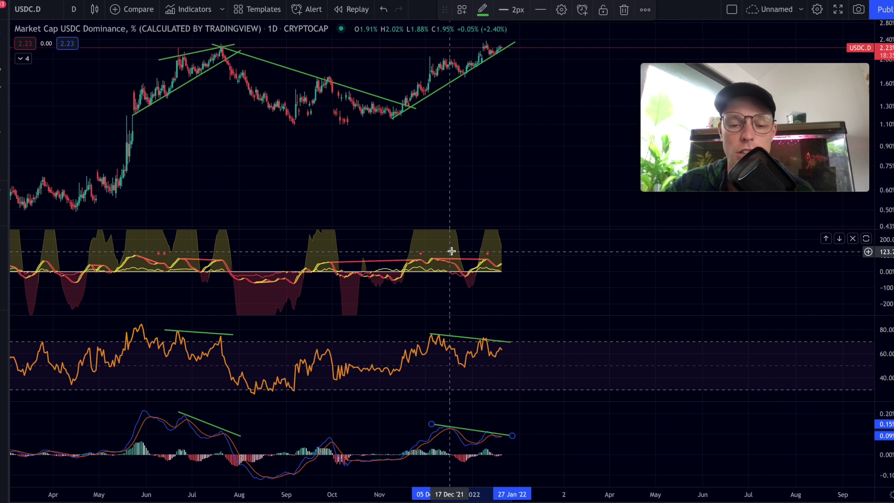
scroll(485, 126, down, 2)
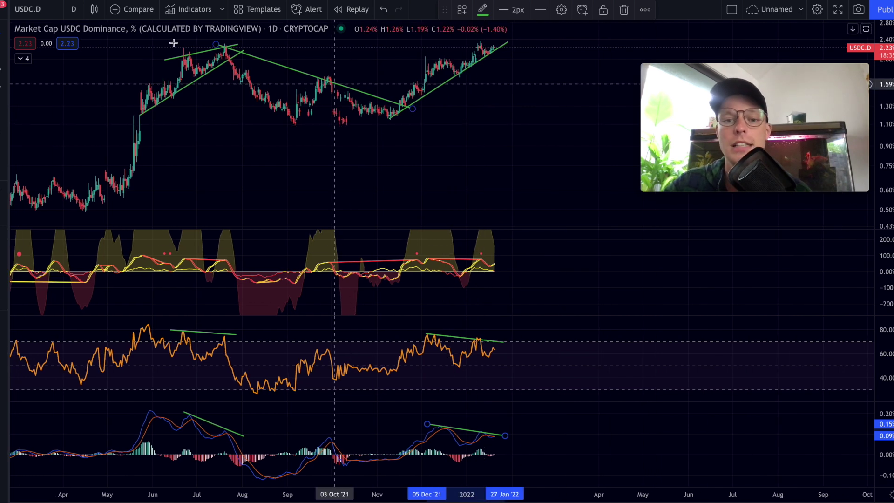
click(393, 114)
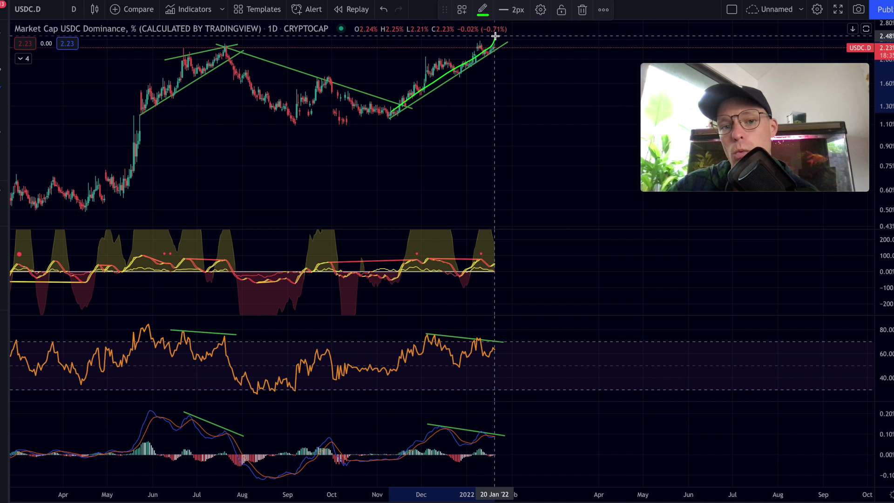
click(507, 42)
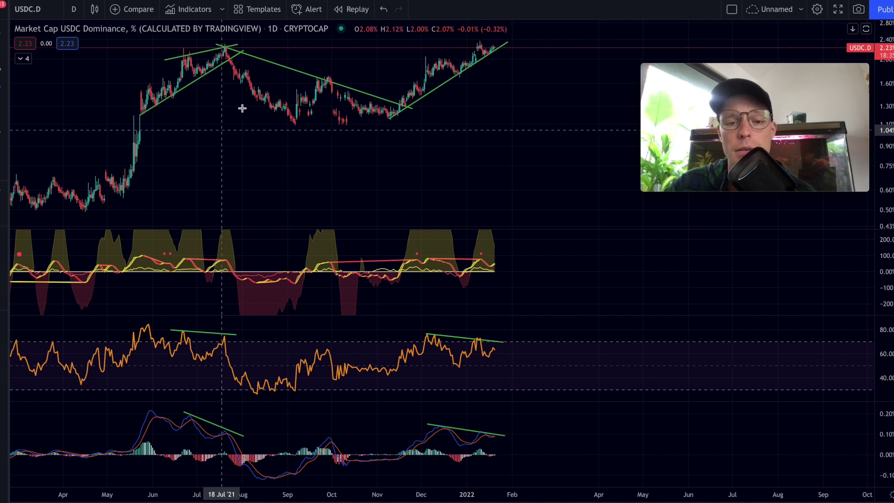
click(484, 52)
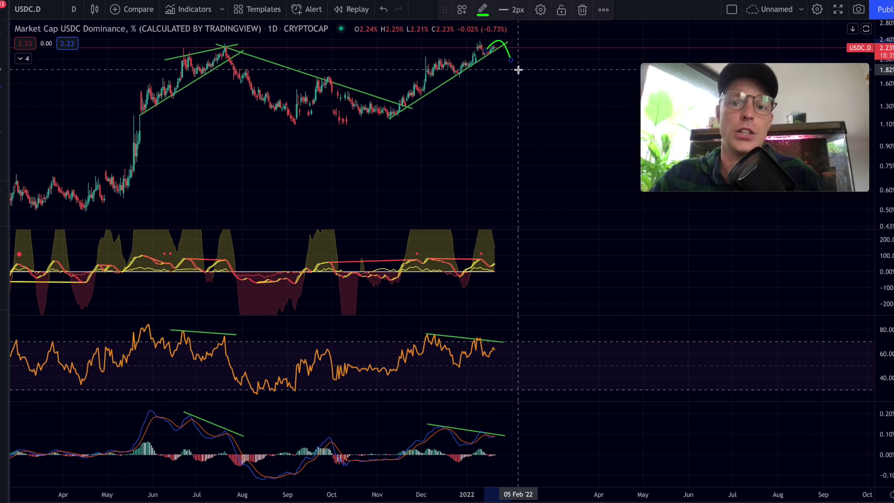
key(Delete)
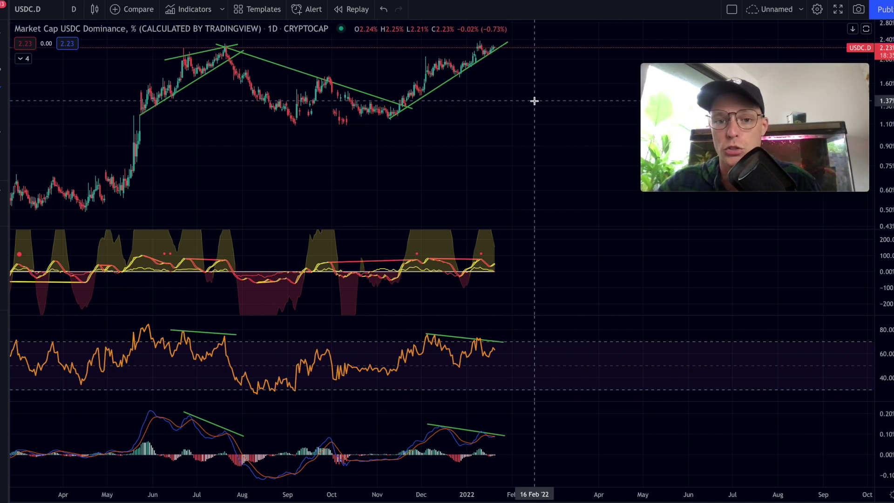
scroll(534, 101, up, 2)
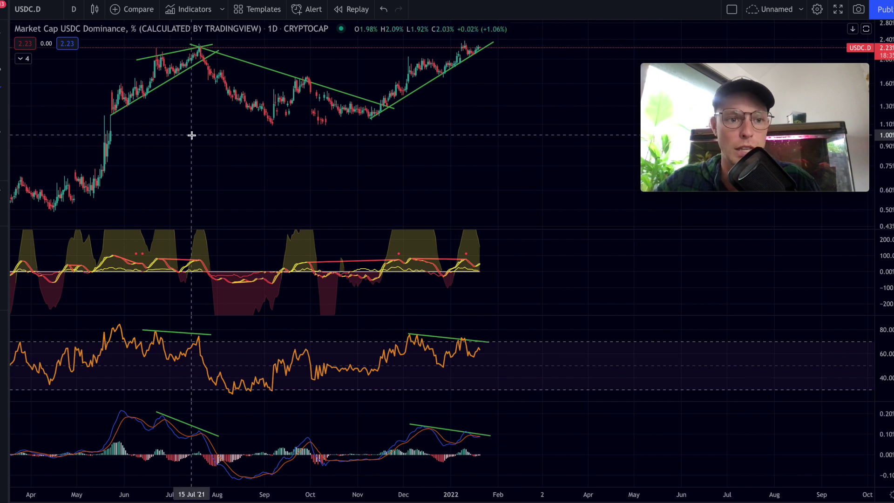
scroll(349, 151, up, 2)
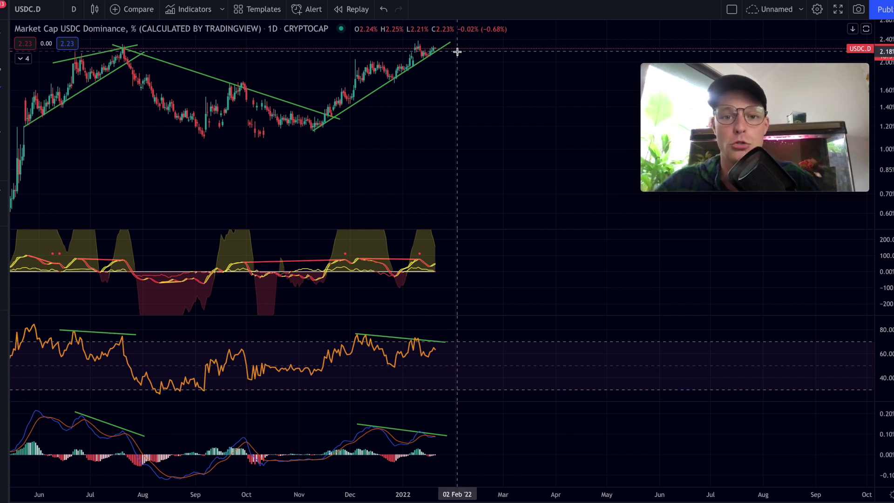
scroll(457, 70, down, 2)
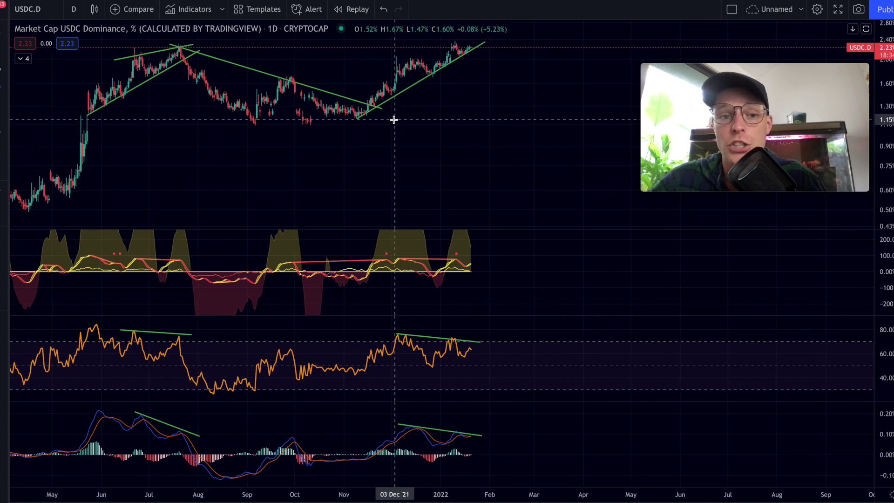
Draw the wedge's upper trend line from the early-December high to the January high
drag(393, 120, 323, 120)
click(304, 74)
click(402, 37)
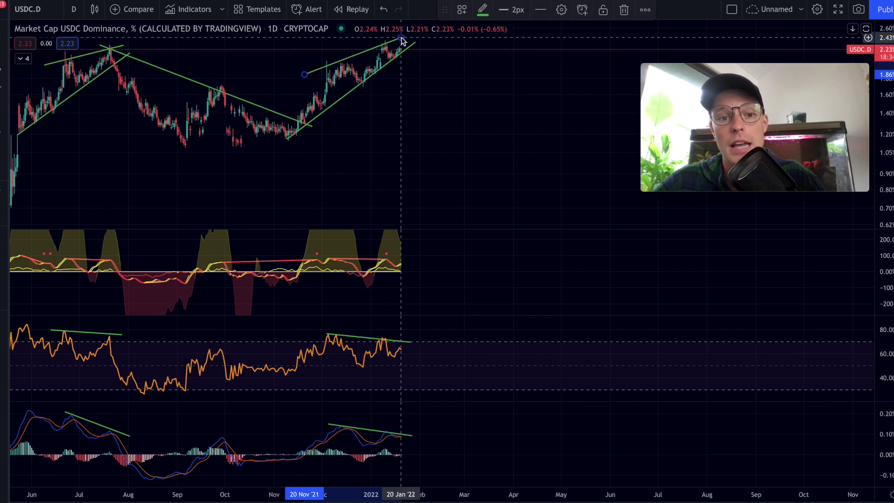
drag(252, 99, 273, 99)
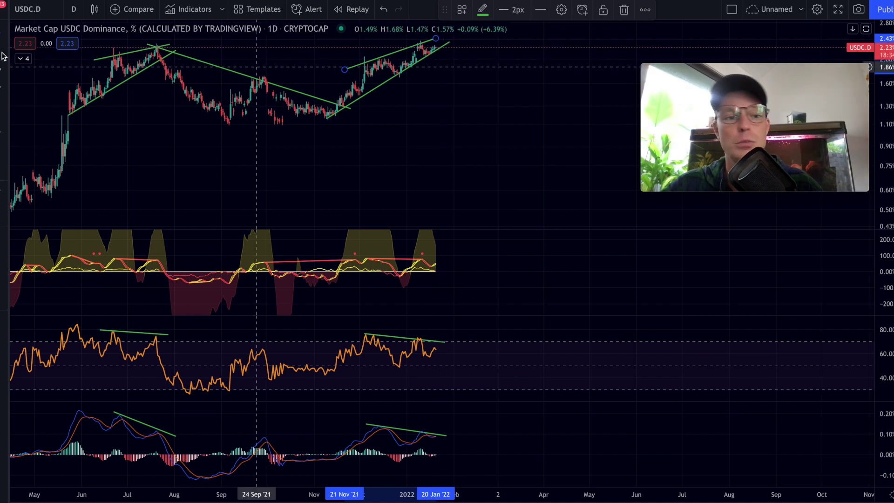
click(359, 73)
Sketch a downward brush arrow past the wedge's end, then undo it completely
mouse_move(436, 46)
mouse_down()
mouse_move(443, 70)
mouse_move(455, 69)
mouse_up()
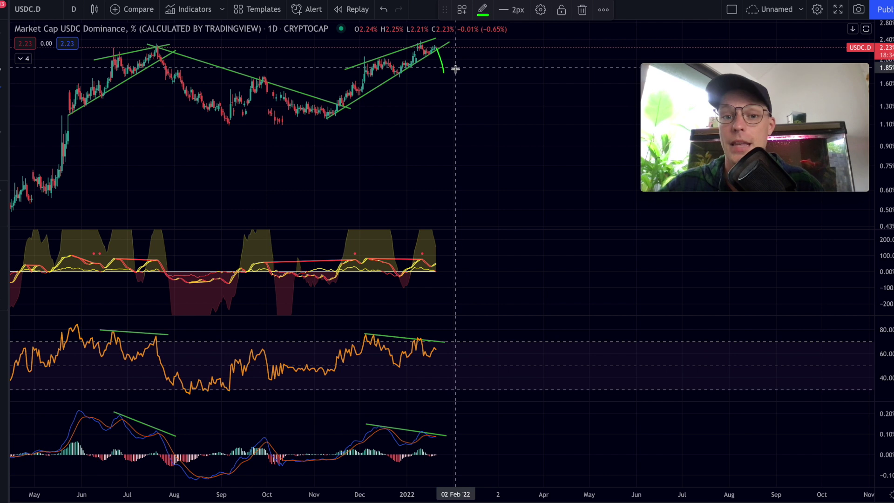
key(ctrl+z)
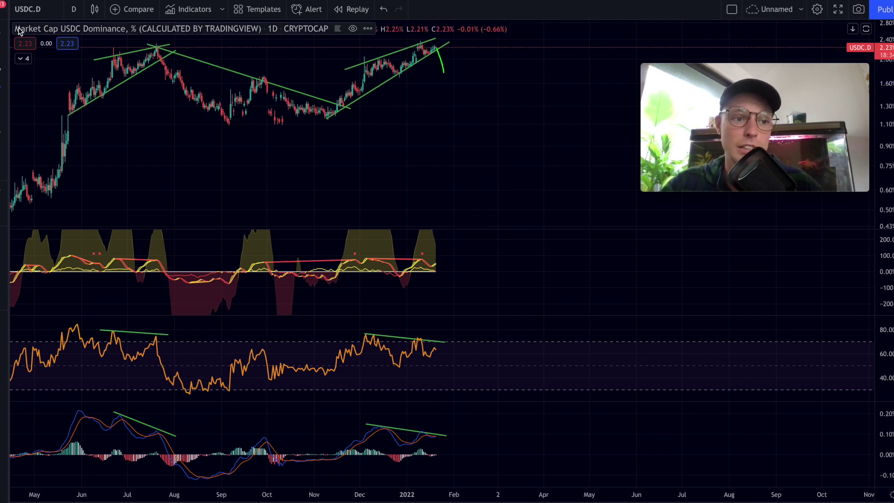
key(ctrl+z)
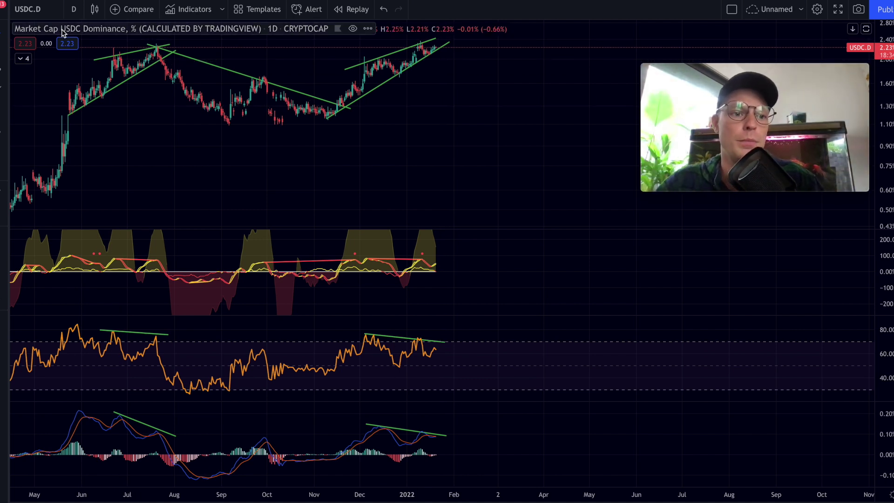
click(46, 10)
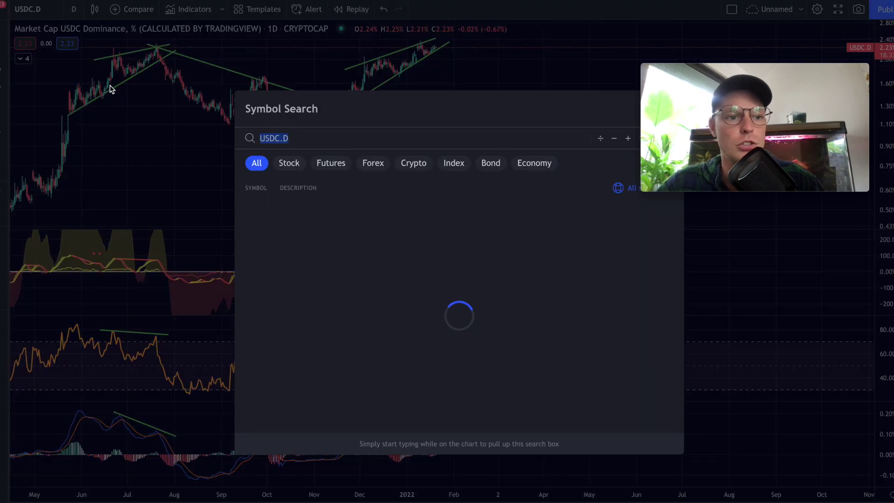
text(USDC,.)
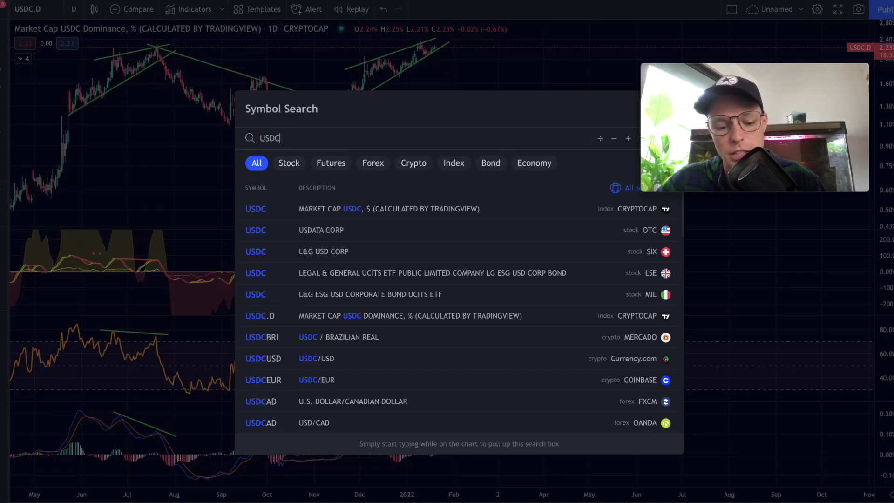
key(BackSpace)
key(BackSpace)
text(.D)
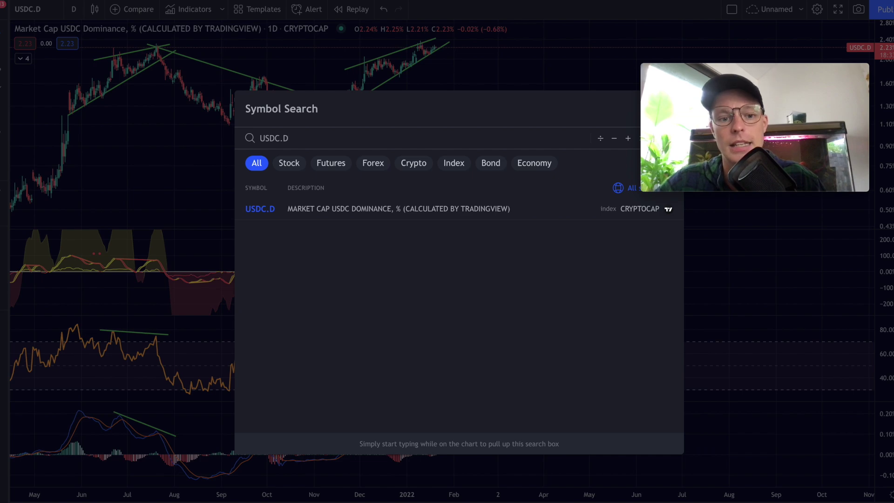
key(BackSpace)
key(BackSpace)
key(BackSpace)
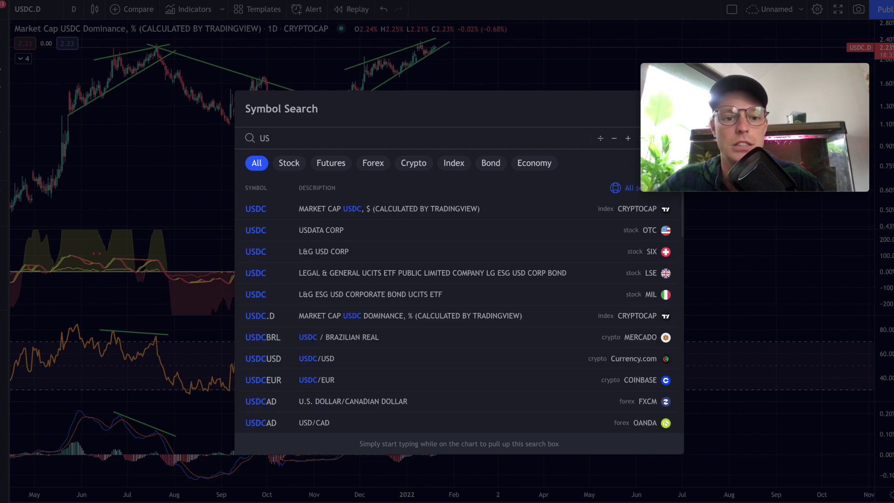
key(BackSpace)
key(BackSpace)
key(BackSpace)
key(Escape)
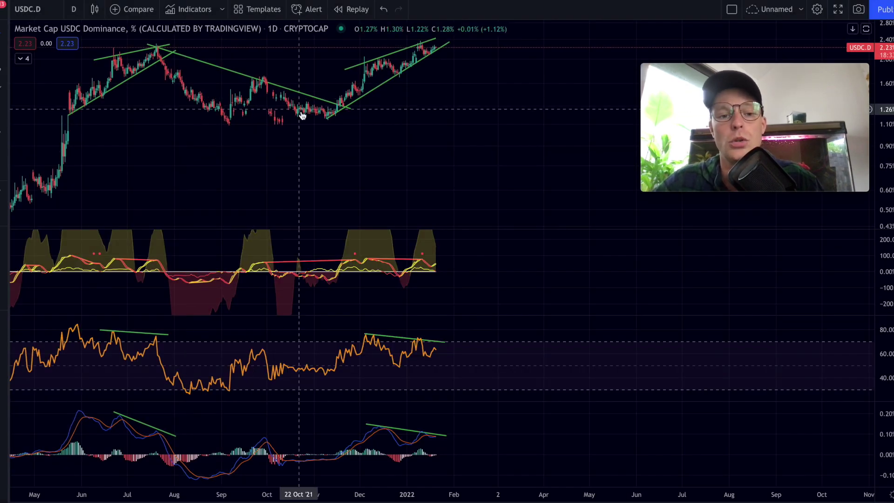
scroll(300, 113, down, 2)
scroll(301, 116, down, 2)
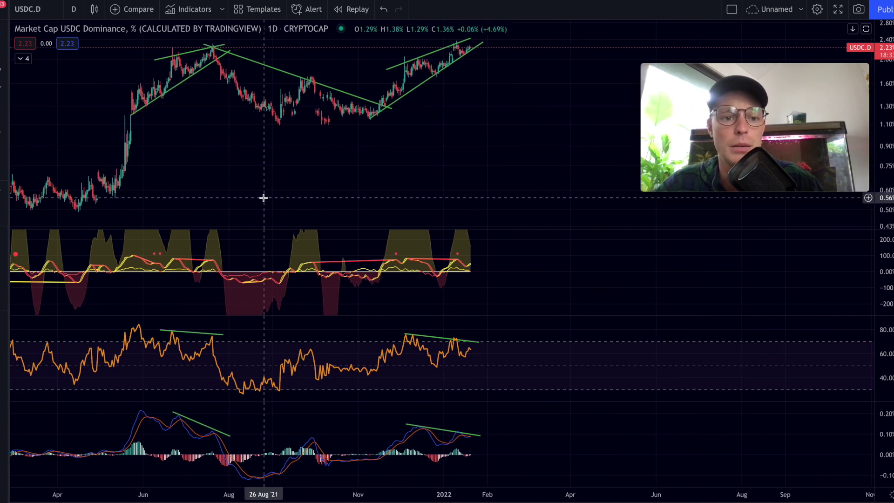
scroll(264, 198, down, 2)
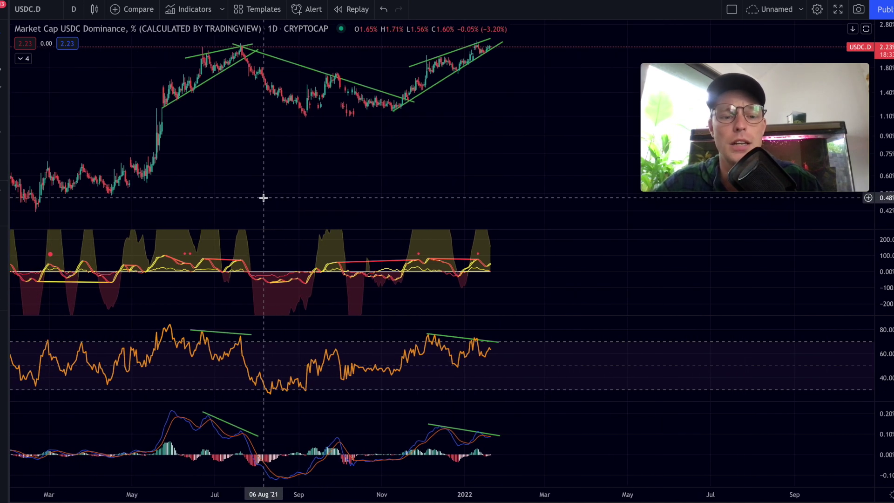
scroll(263, 198, up, 2)
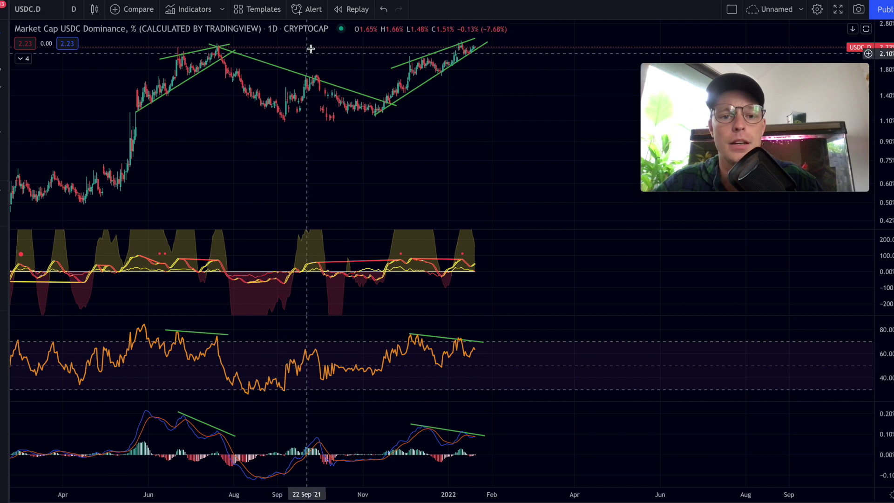